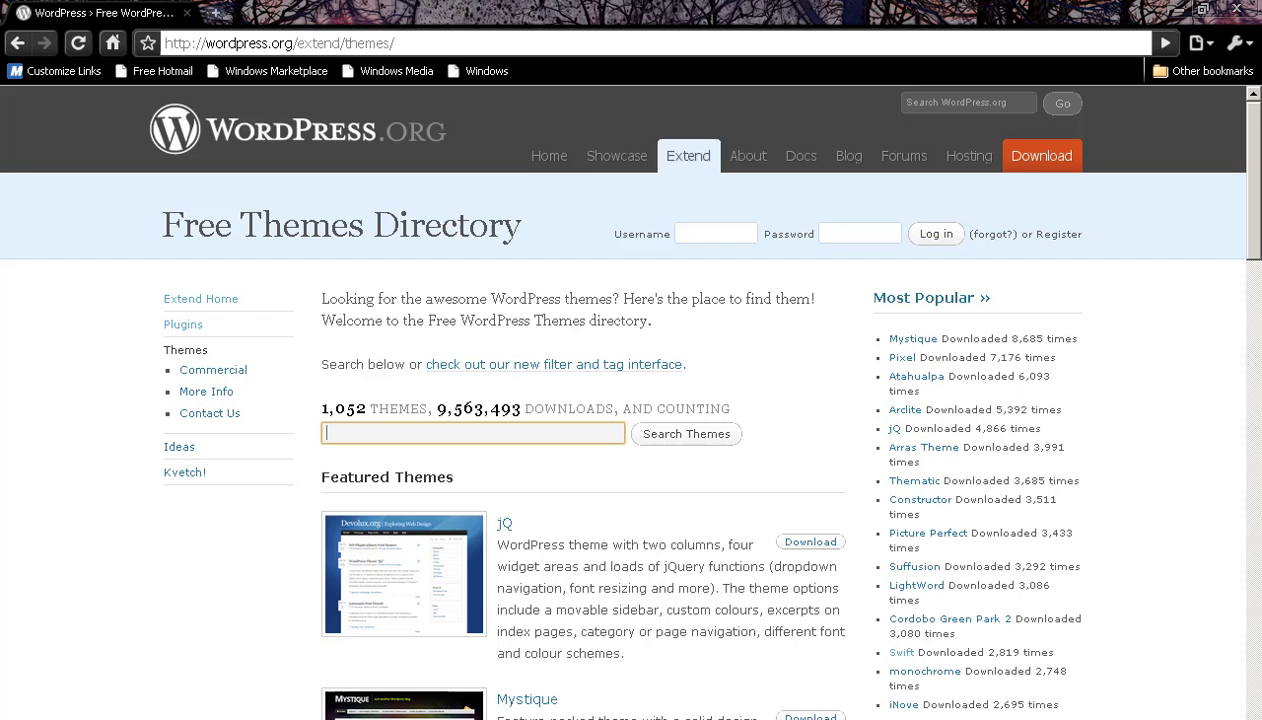
- Go from the Free Themes Directory to the WordPress.org plugin directory
click(195, 330)
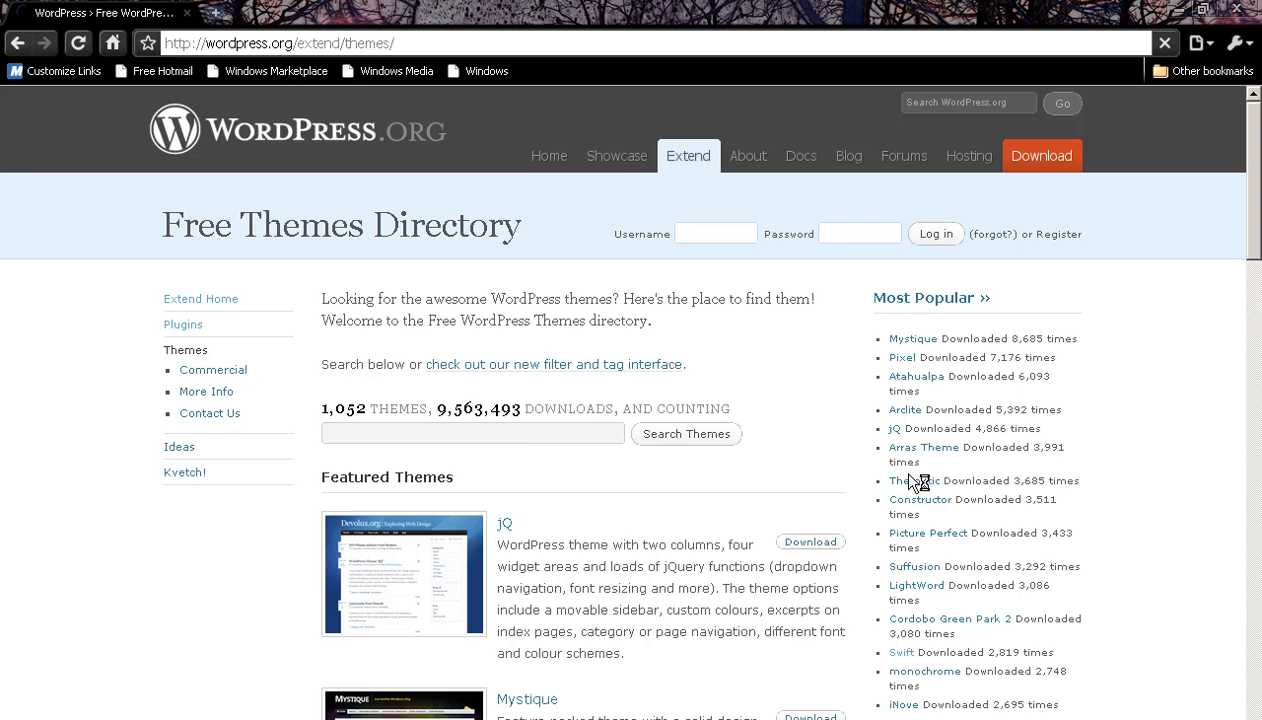
- Search the plugin directory for 'youtube' and open the Smart YouTube plugin page
click(596, 410)
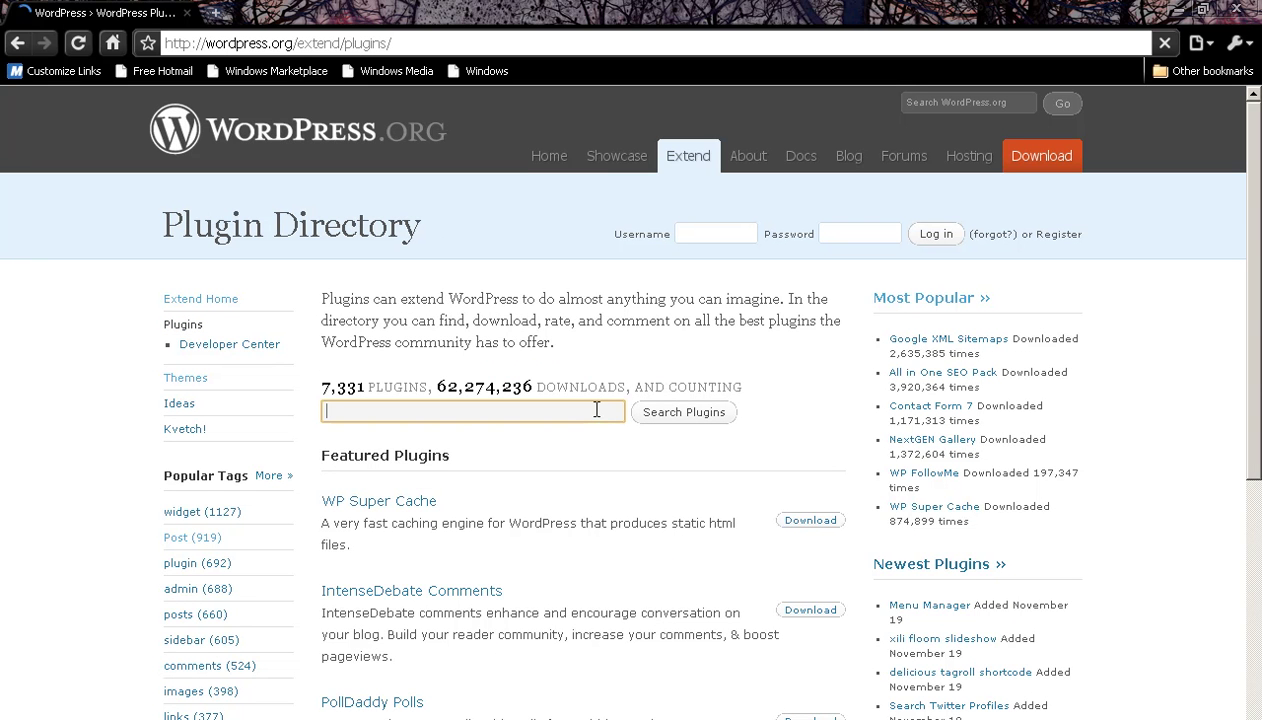
text(yout)
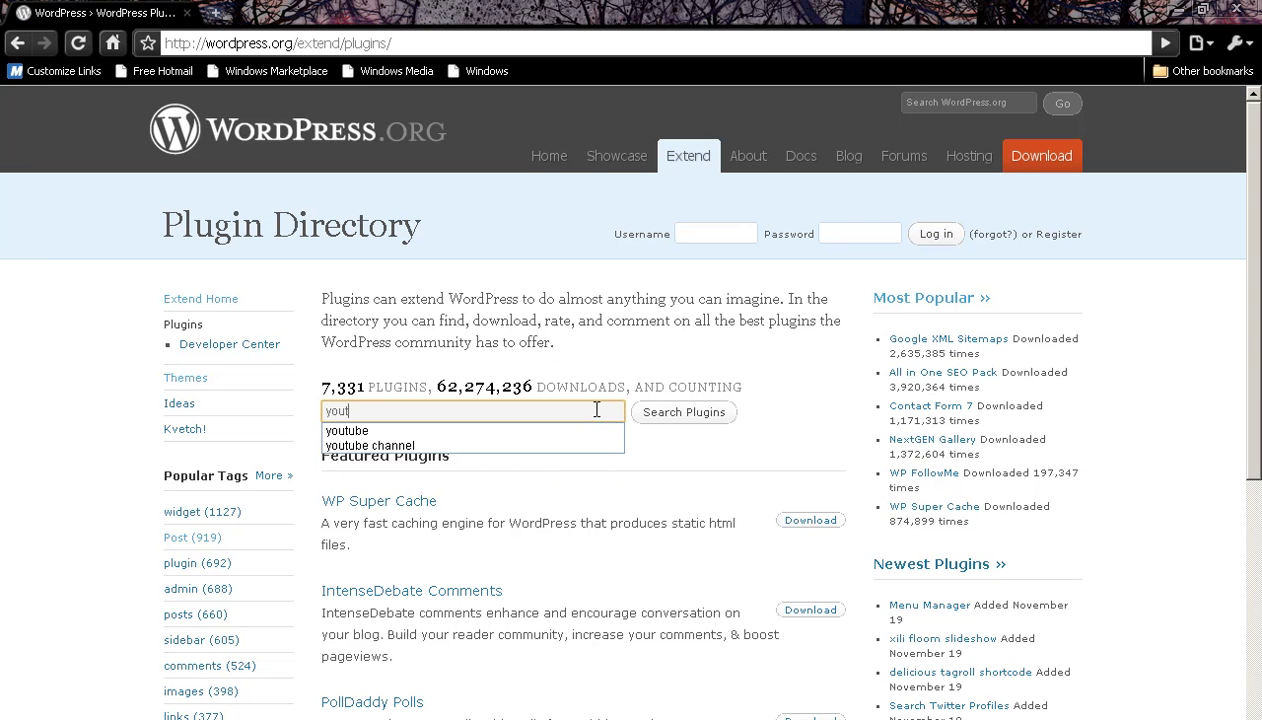
text(ube)
key(Return)
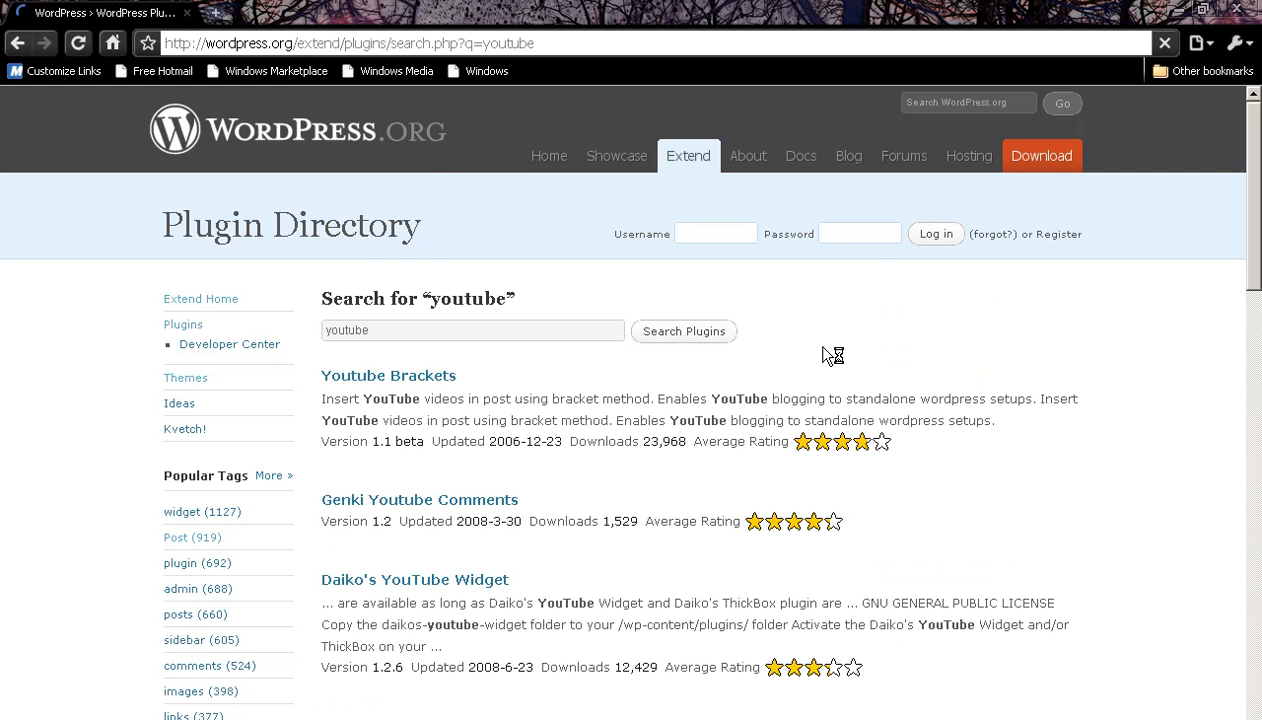
scroll(818, 349, down, 6)
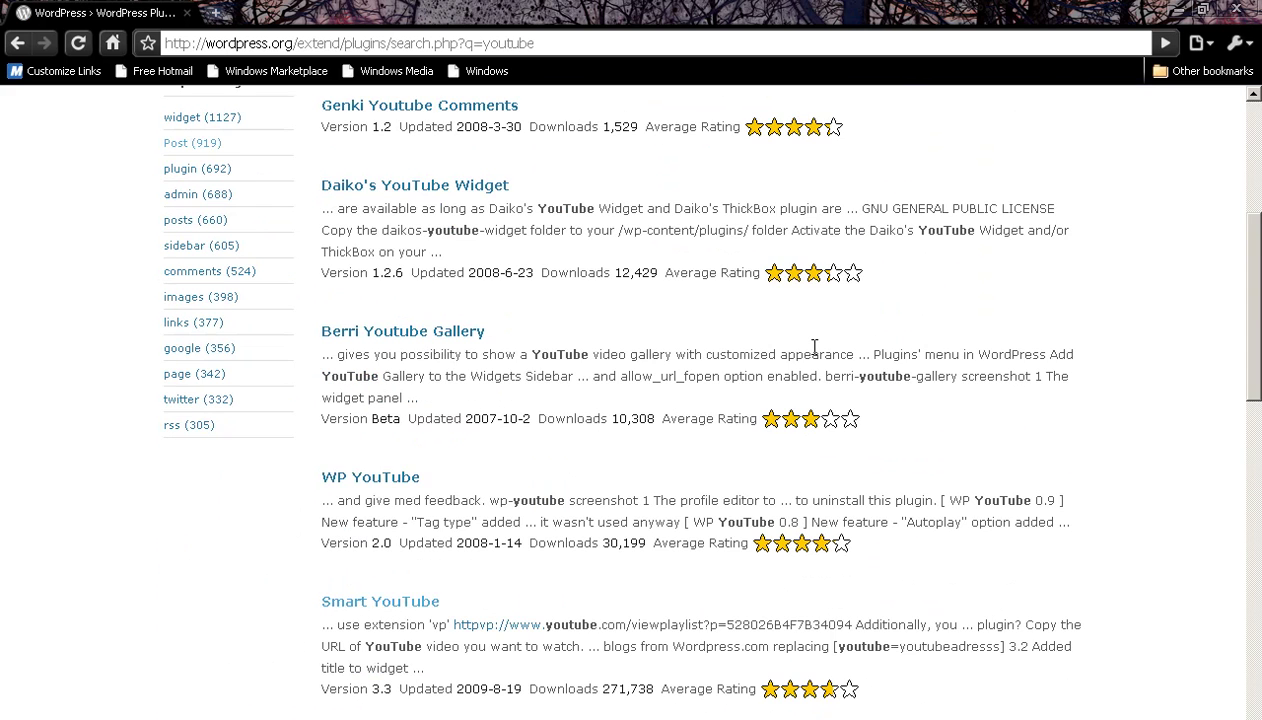
click(412, 404)
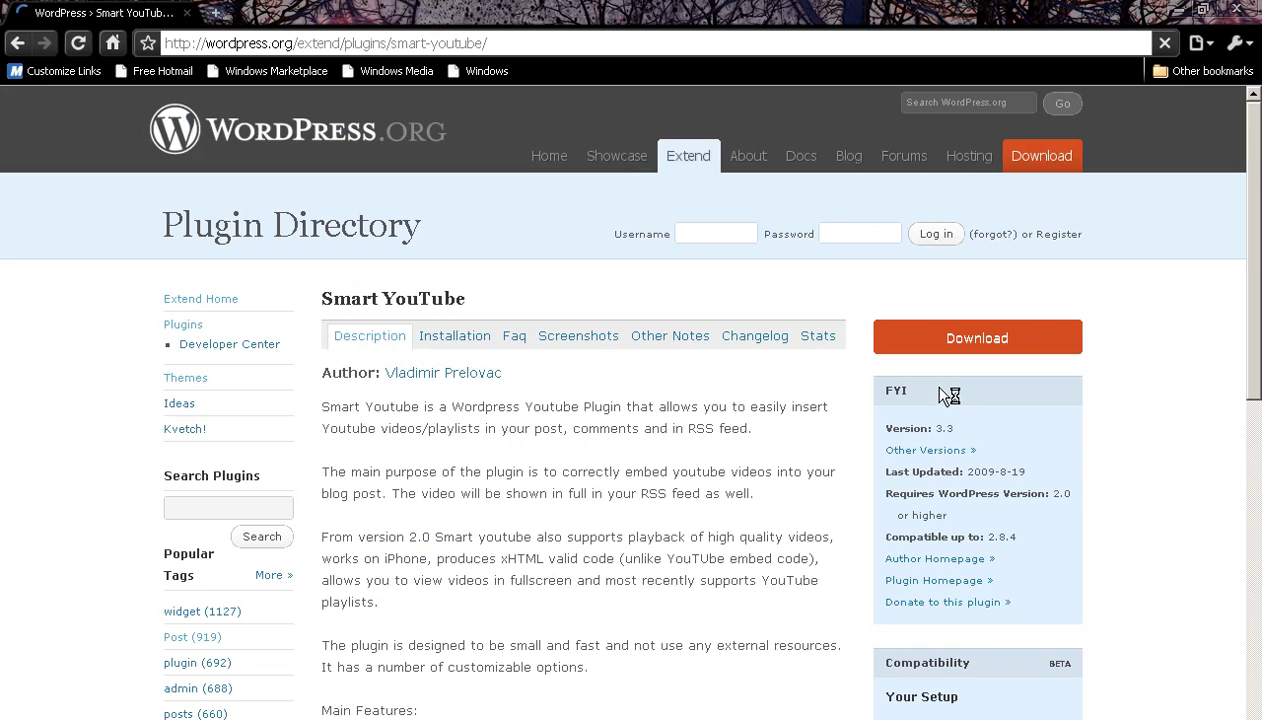
- Scroll through the Smart YouTube page, then minimize the browser to show the desktop
scroll(1146, 372, down, 2)
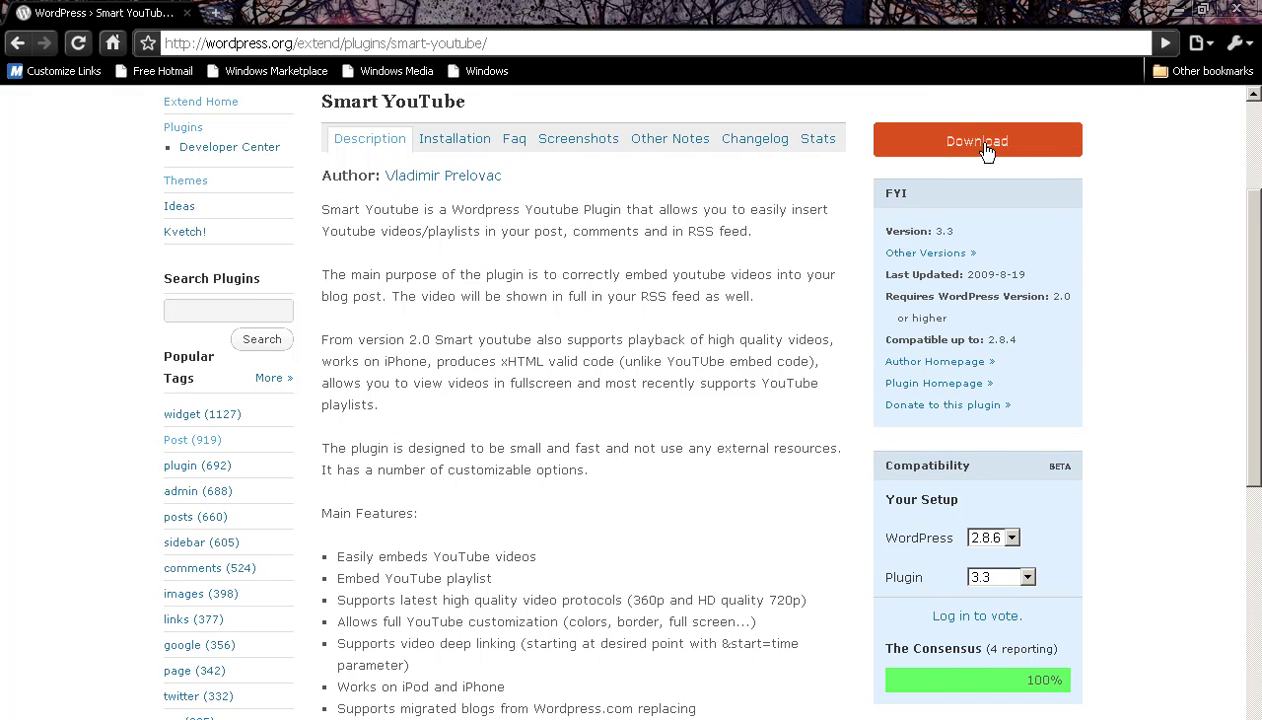
scroll(1150, 267, down, 2)
scroll(1152, 267, down, 2)
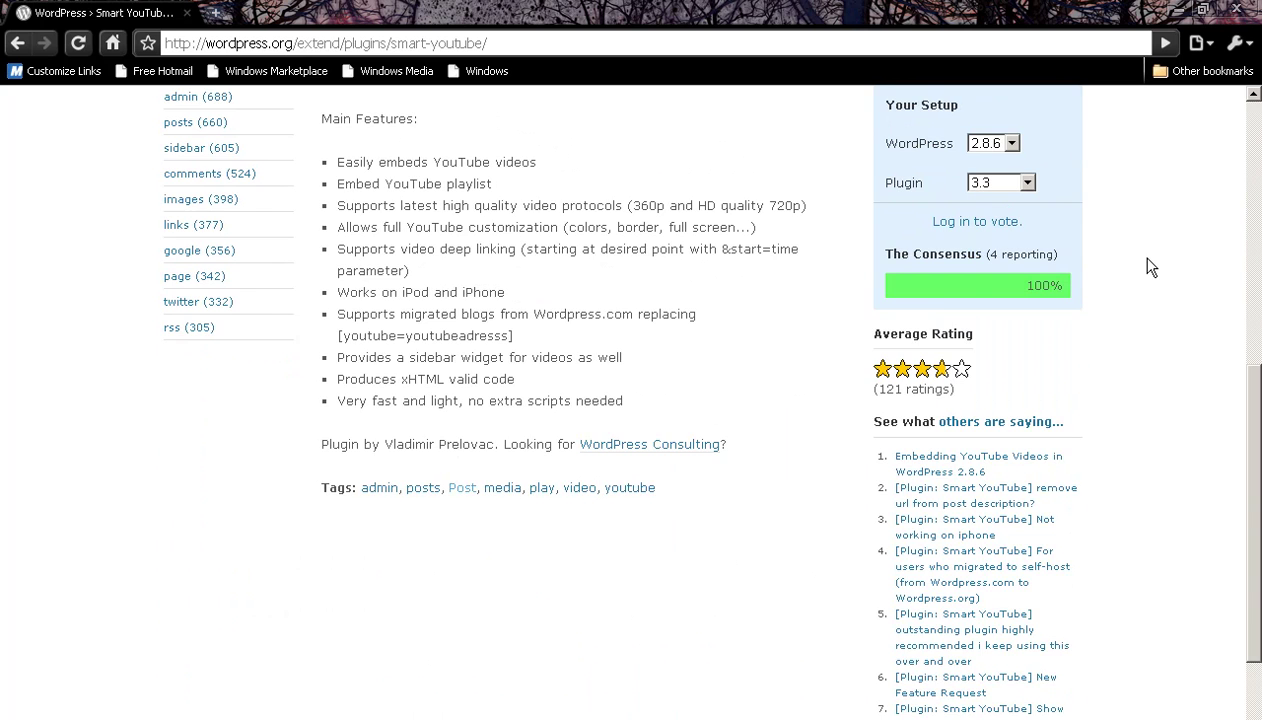
scroll(1150, 267, up, 6)
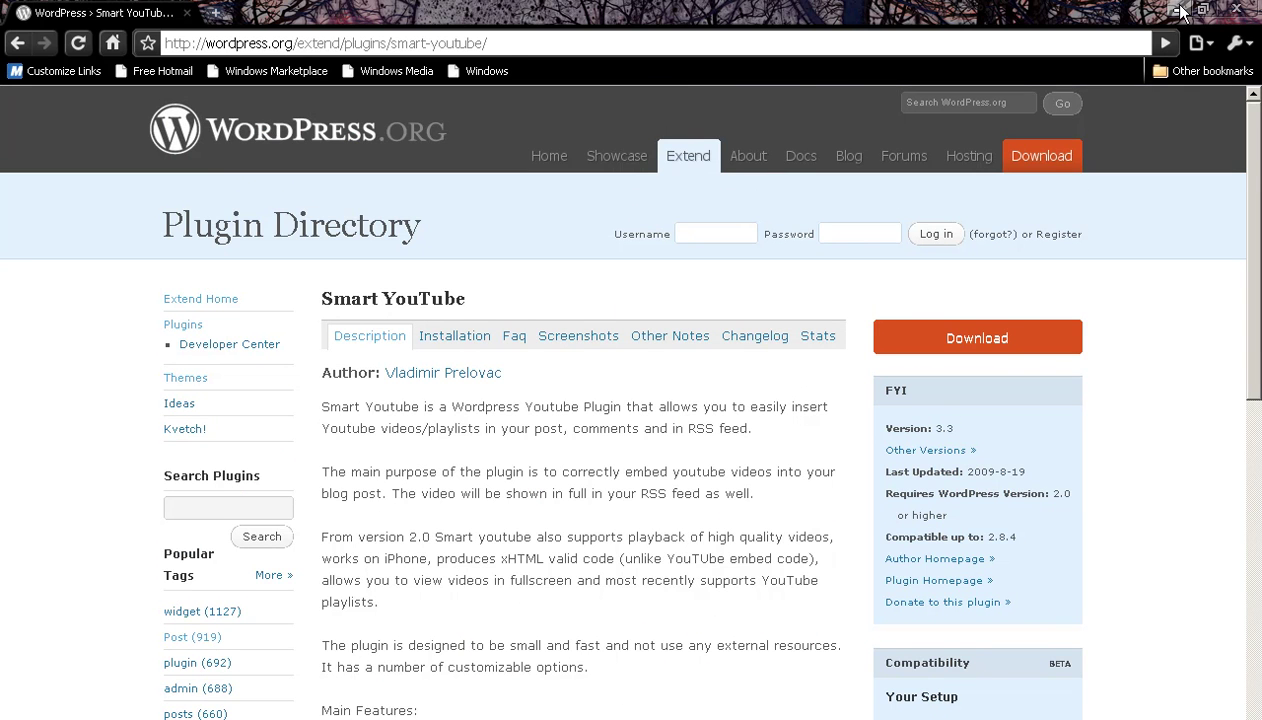
click(1177, 10)
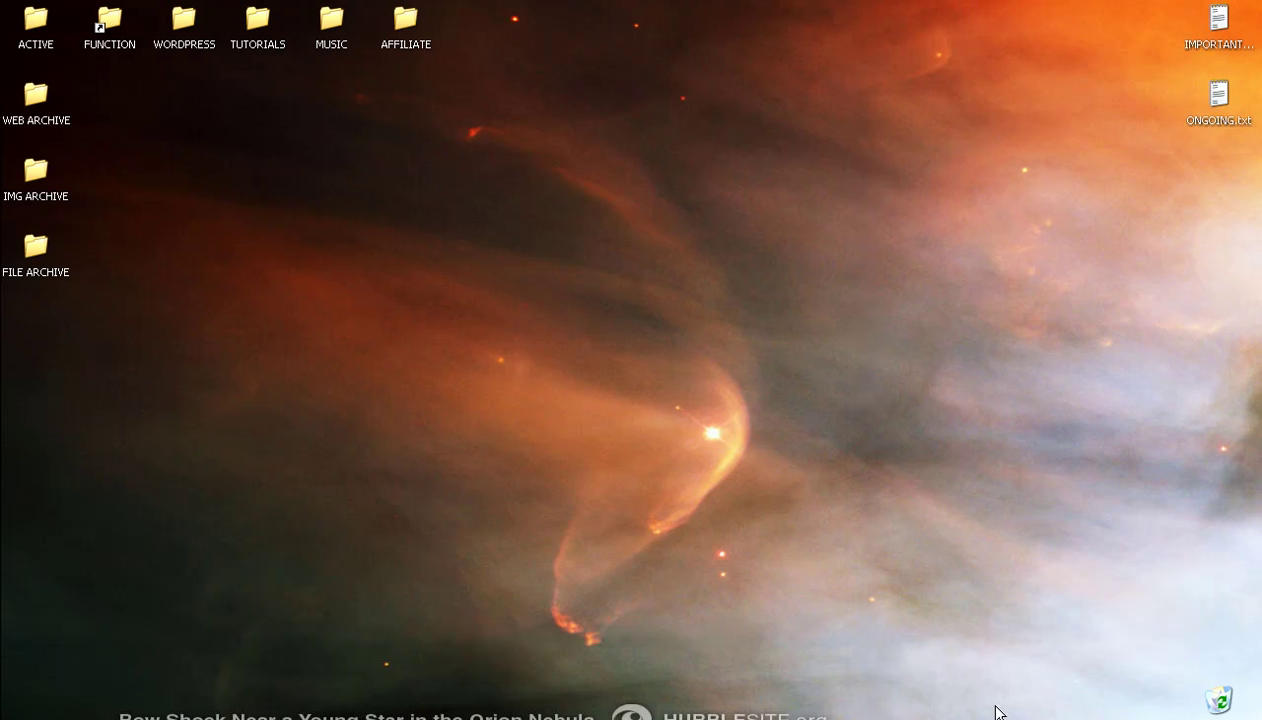
- Activate Smart Youtube on Manage Plugins and open its plugin site in a new tab
key(alt+Tab)
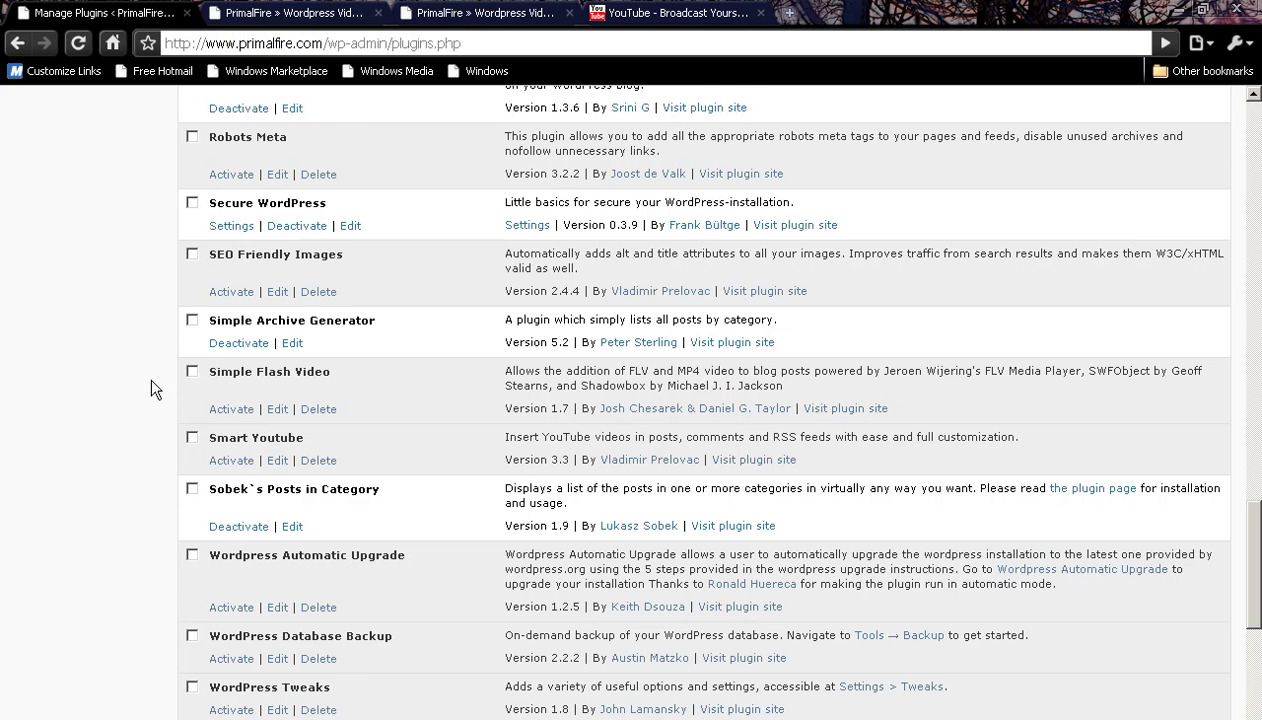
scroll(140, 373, down, 1)
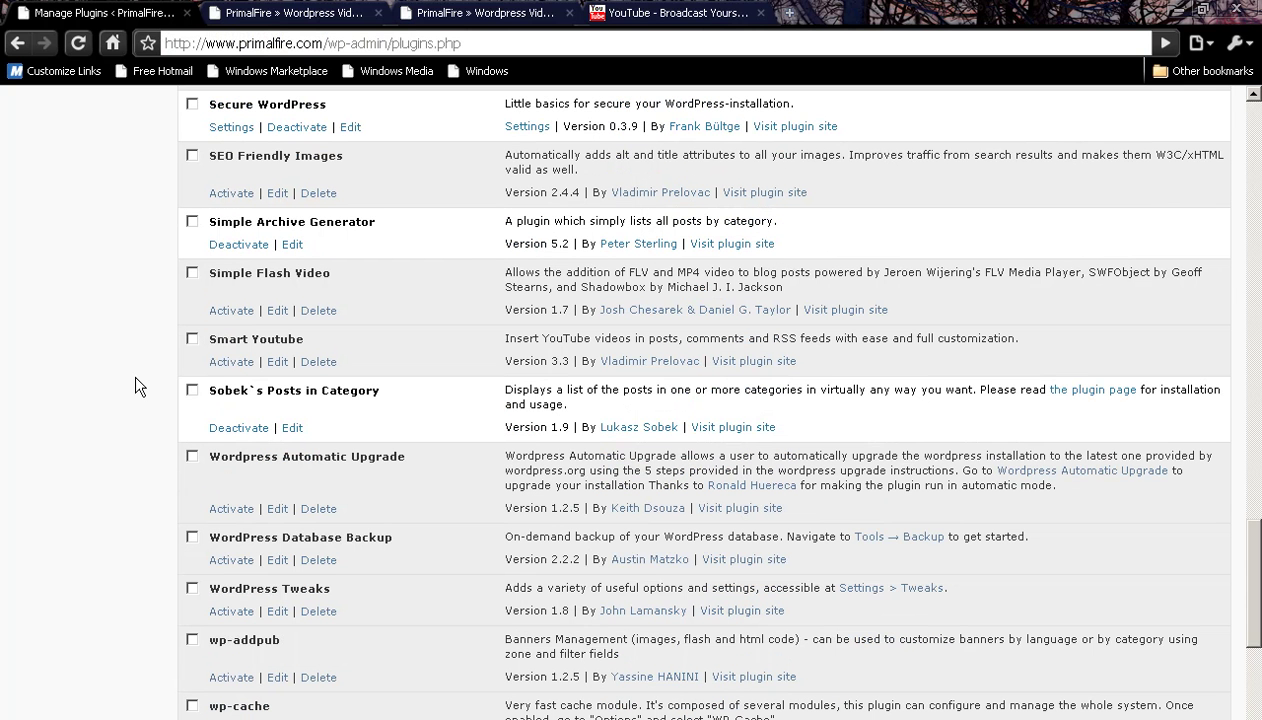
click(221, 361)
right_click(763, 366)
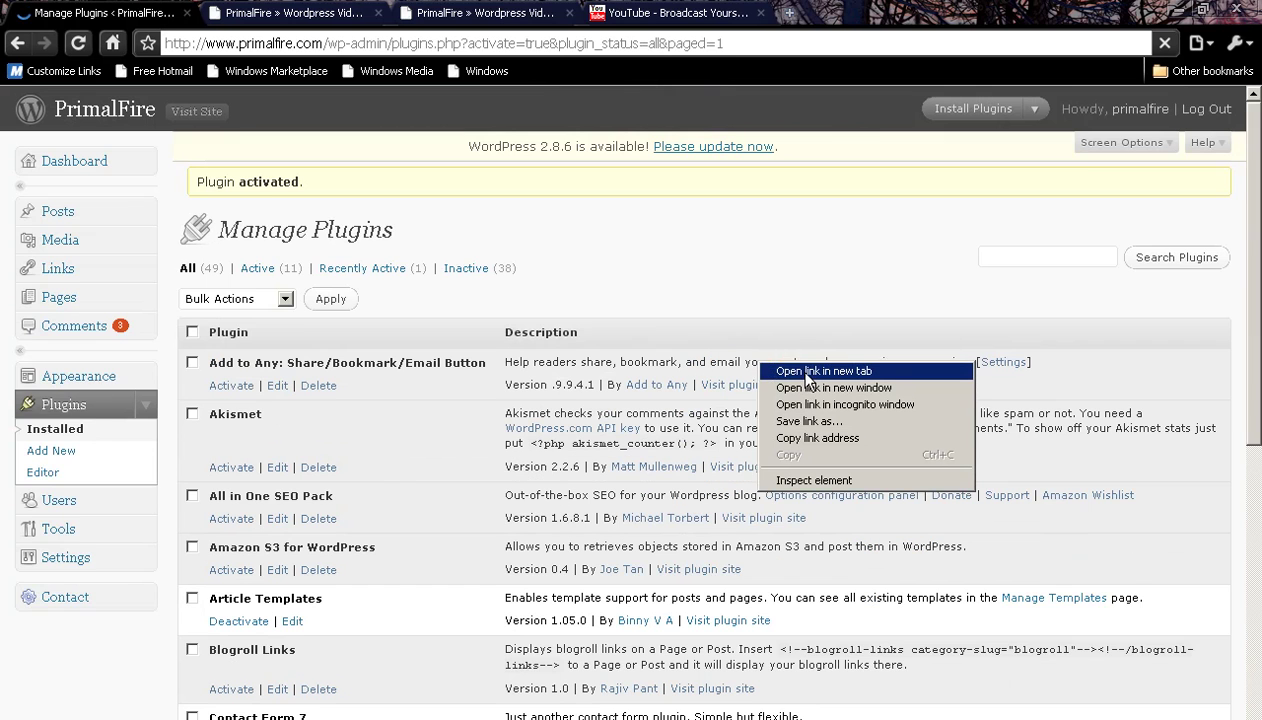
click(800, 371)
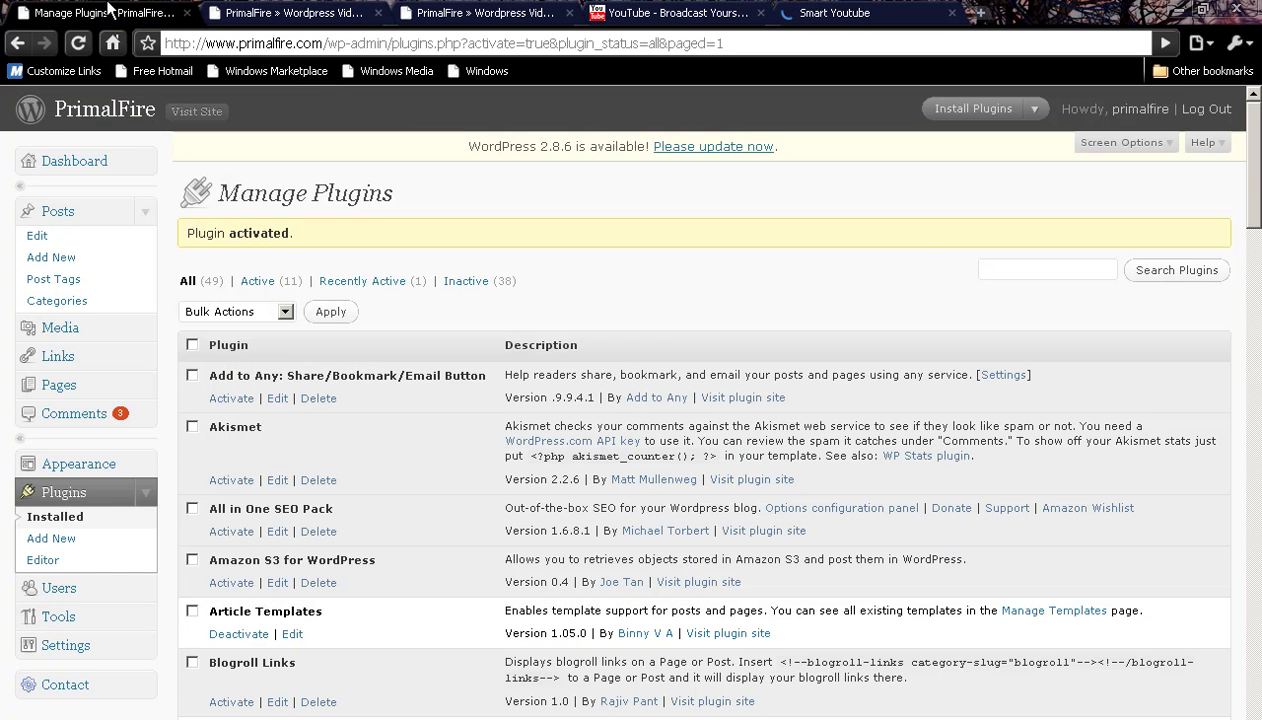
- Open Settings > Smart Youtube and select the 'httpvhd:// - HD quality' usage line
scroll(620, 260, down, 2)
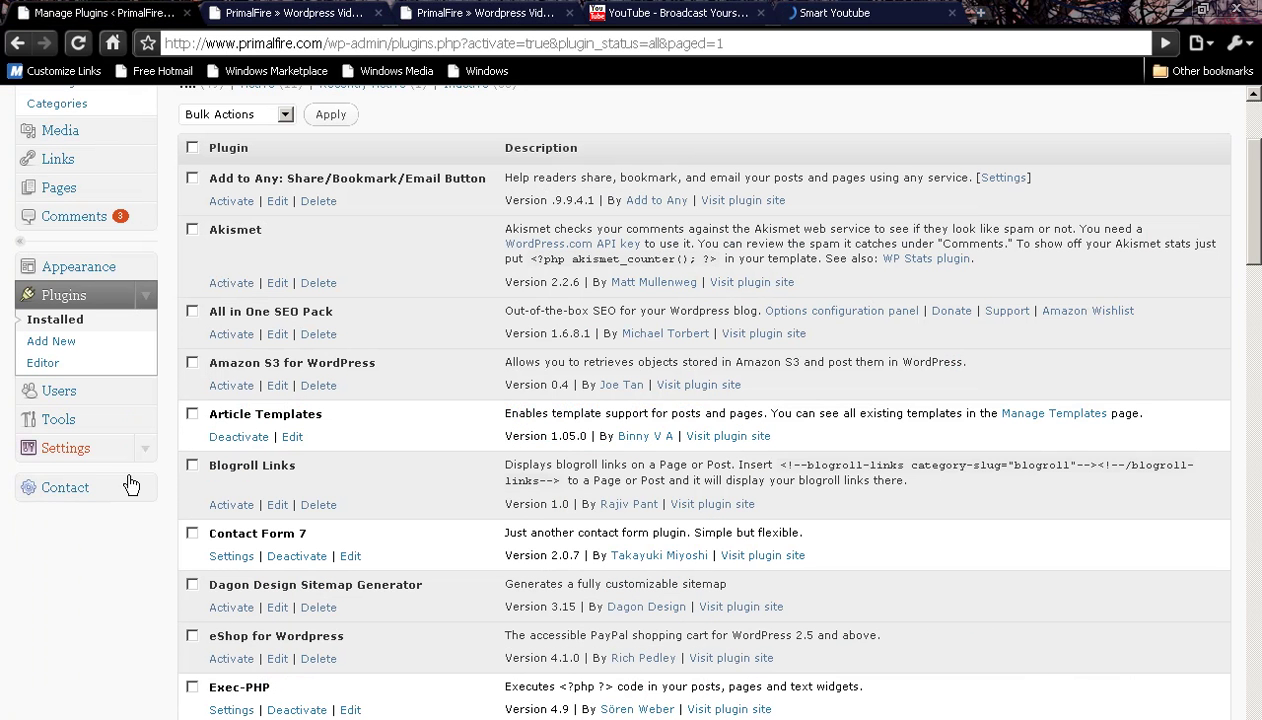
click(145, 447)
scroll(152, 490, down, 1)
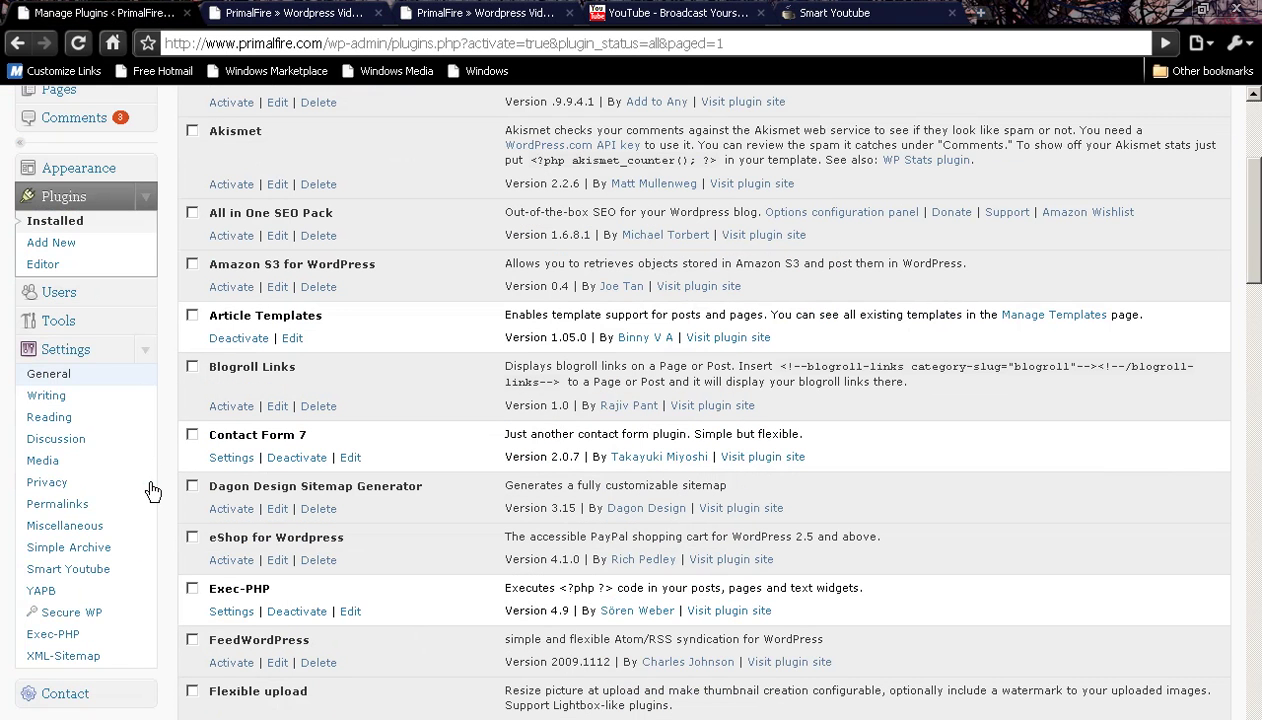
click(88, 569)
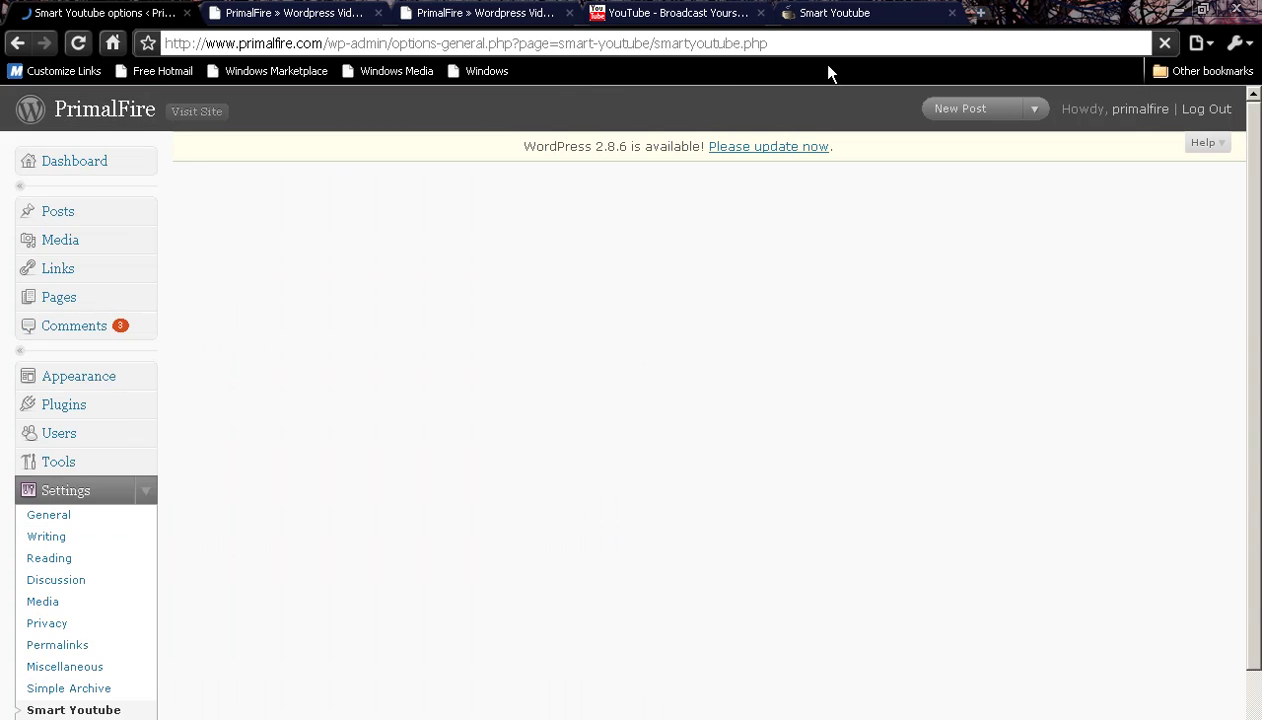
scroll(787, 315, down, 1)
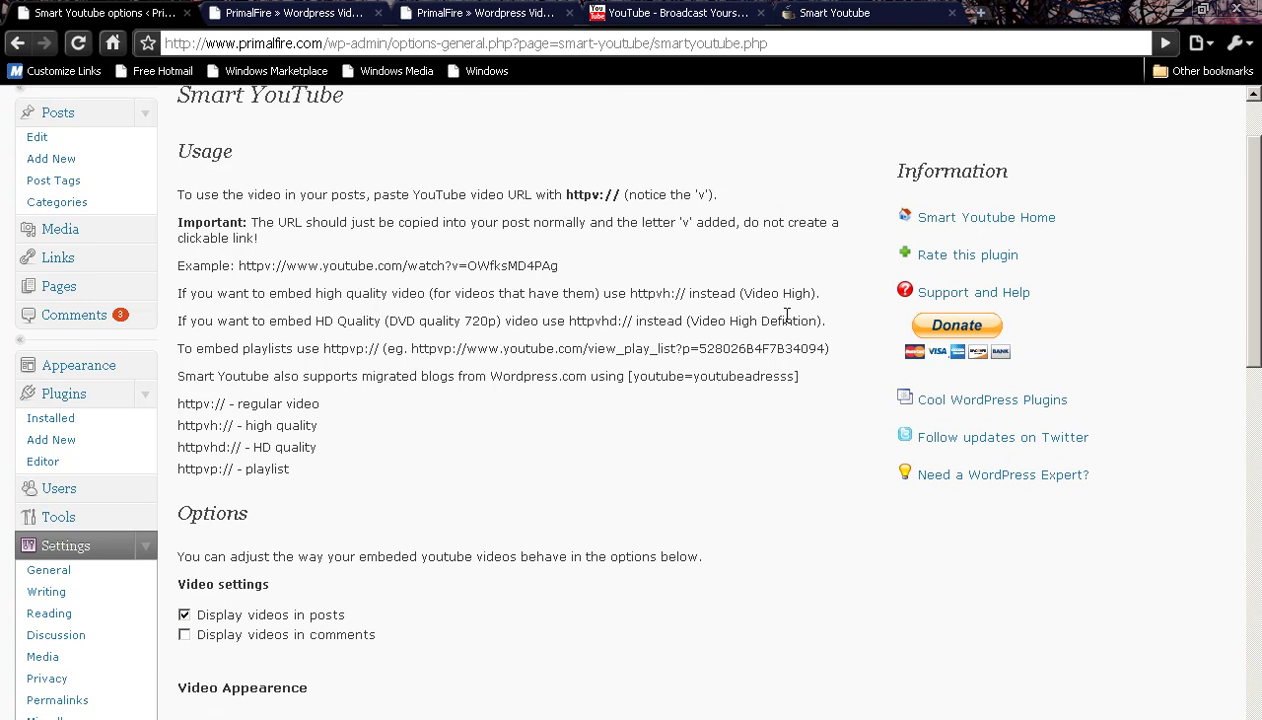
scroll(787, 315, down, 1)
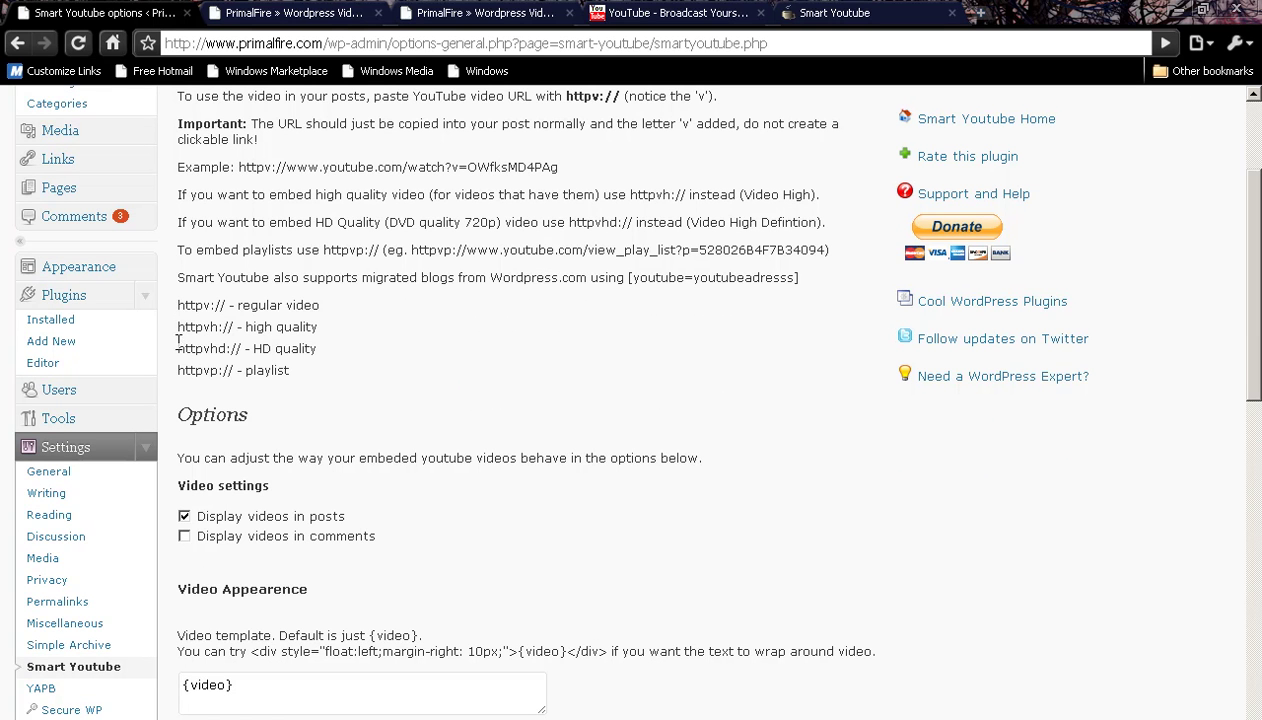
drag(177, 347, 326, 358)
key(ctrl+c)
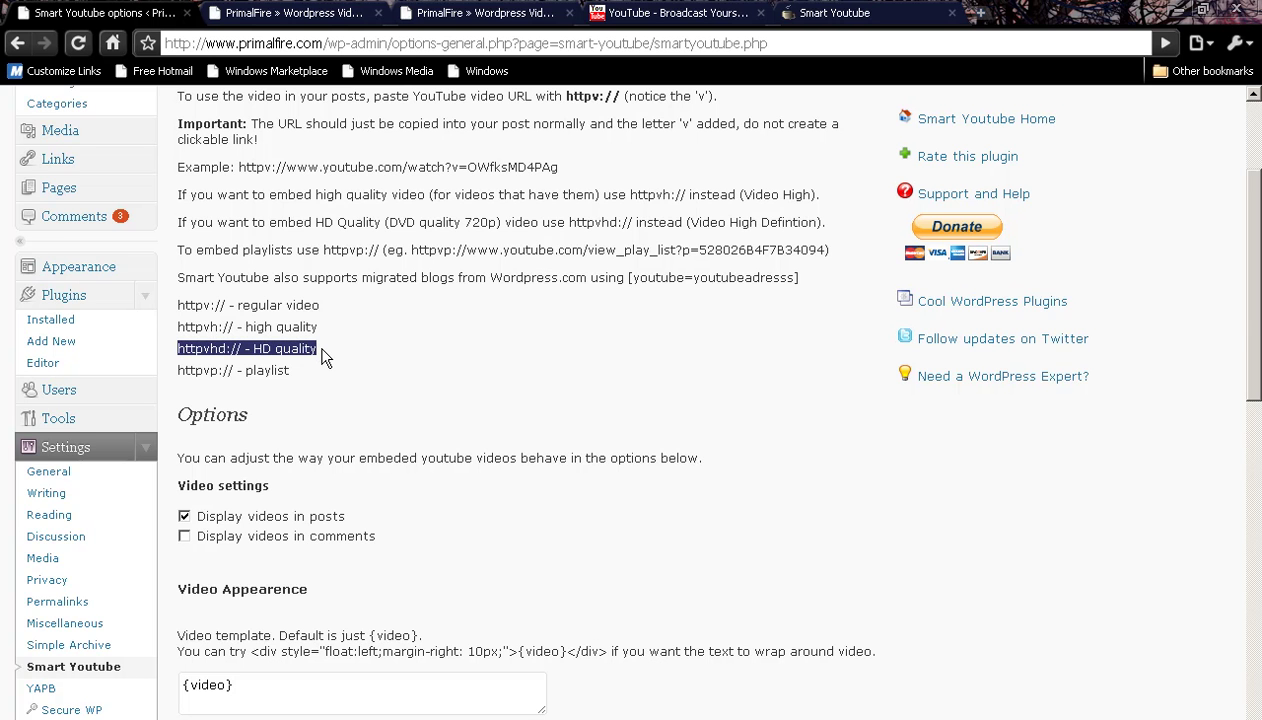
scroll(300, 350, up, 2)
- Start a new post and paste the HD usage line, trimmed to just httpvhd://
click(95, 258)
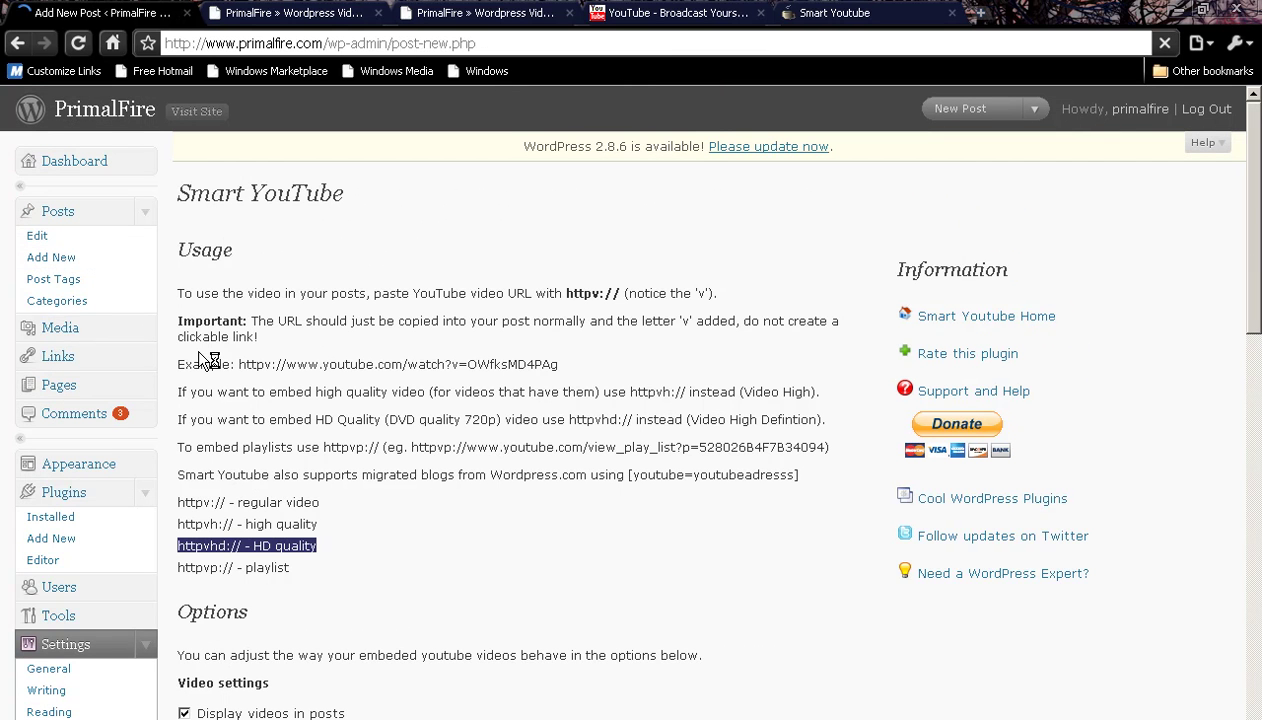
click(817, 553)
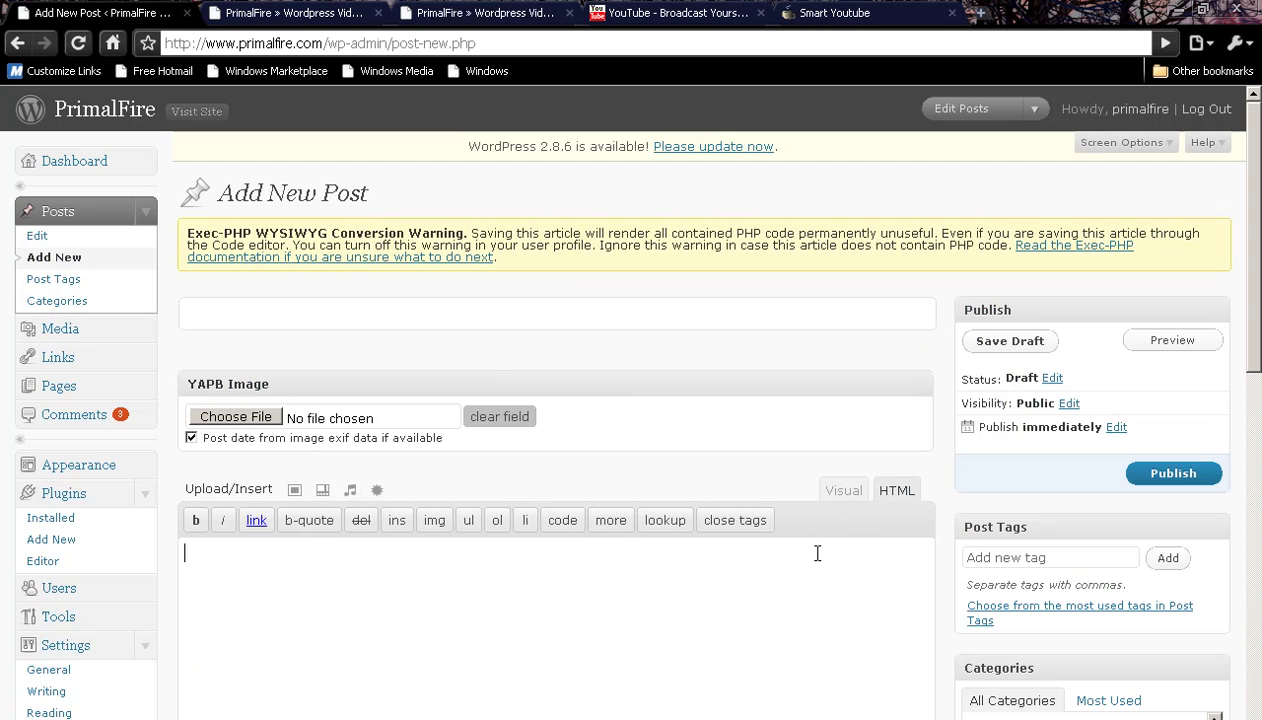
key(ctrl+v)
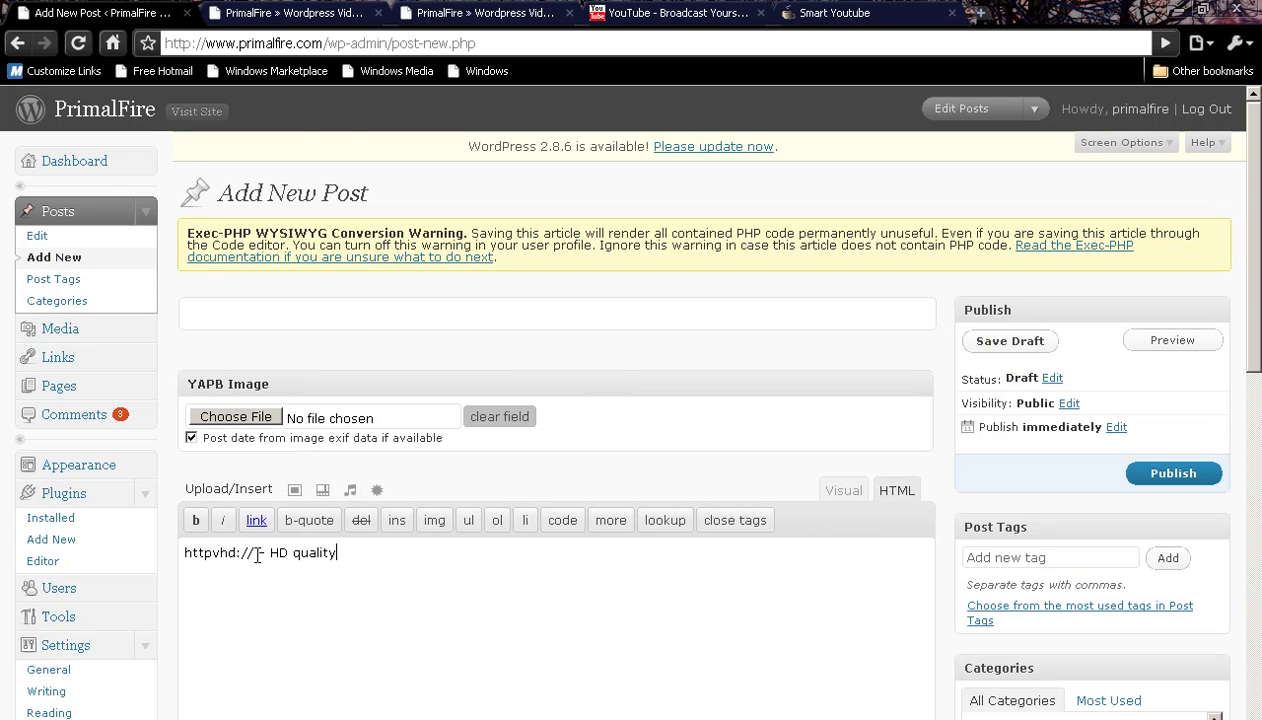
drag(256, 553, 388, 556)
key(BackSpace)
click(694, 12)
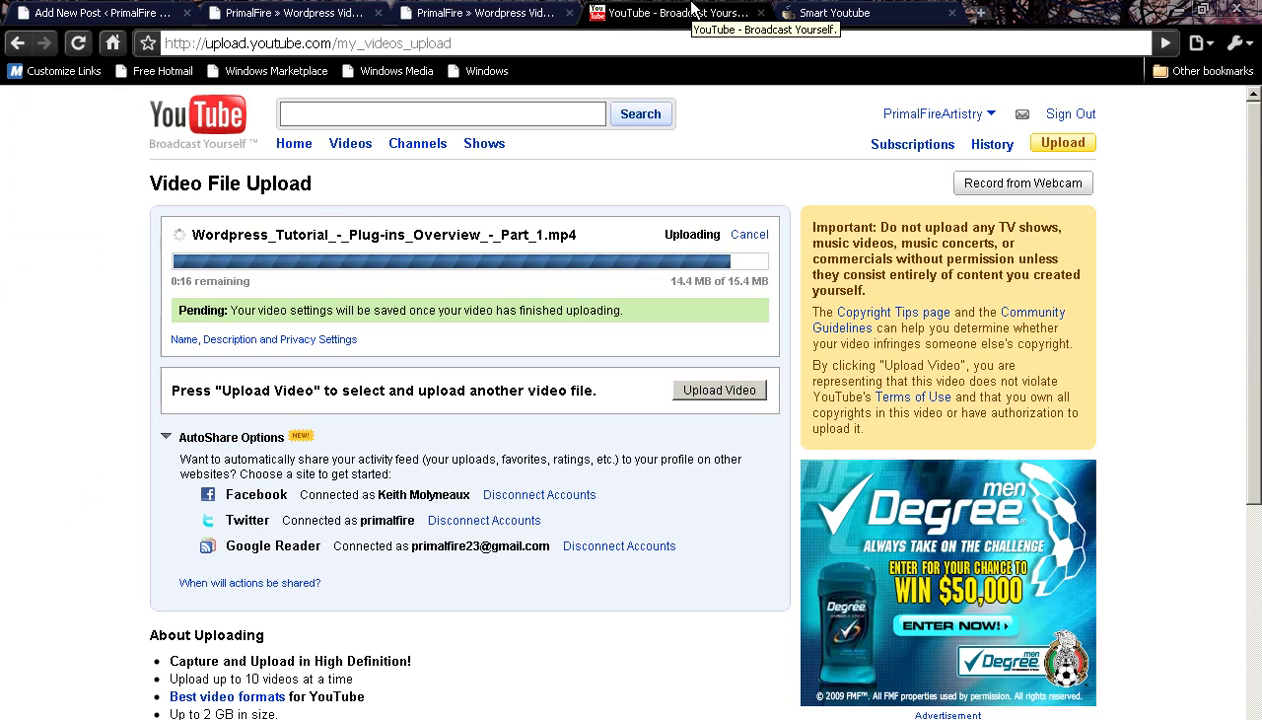
- Scroll through the Smart Youtube page's Main Features and Stockholm, Sweden example video
click(840, 13)
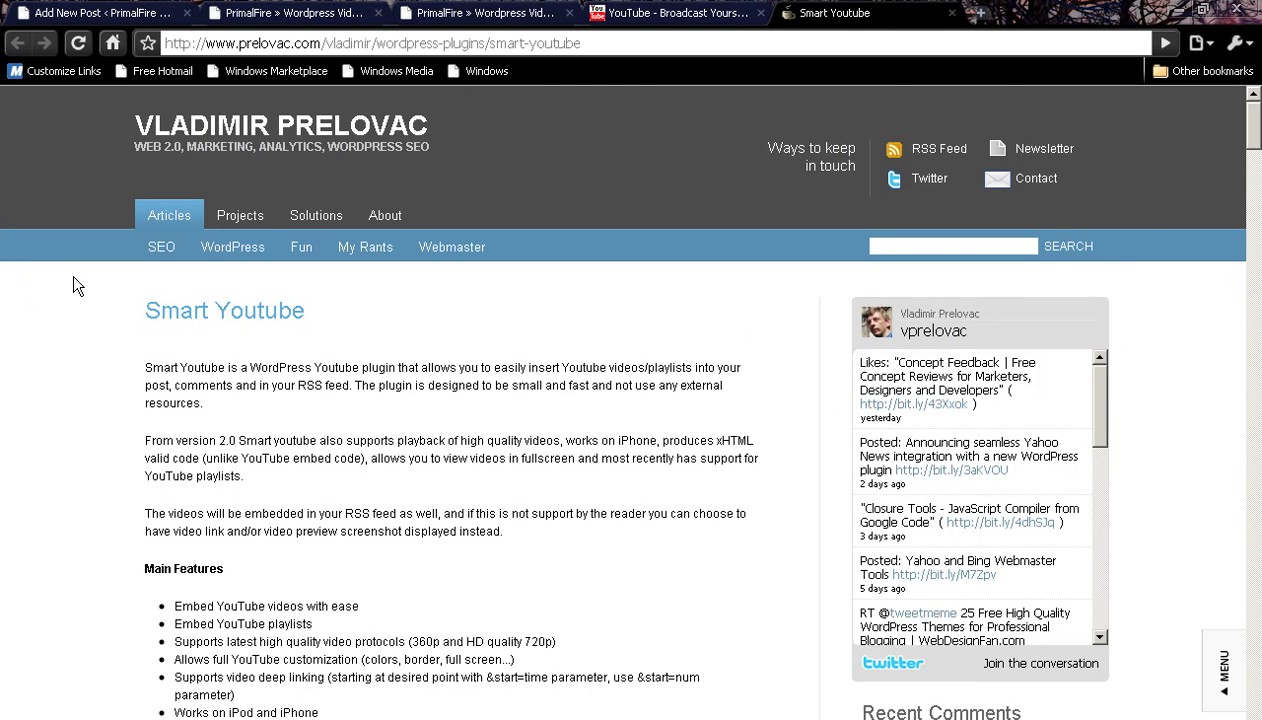
scroll(207, 265, down, 5)
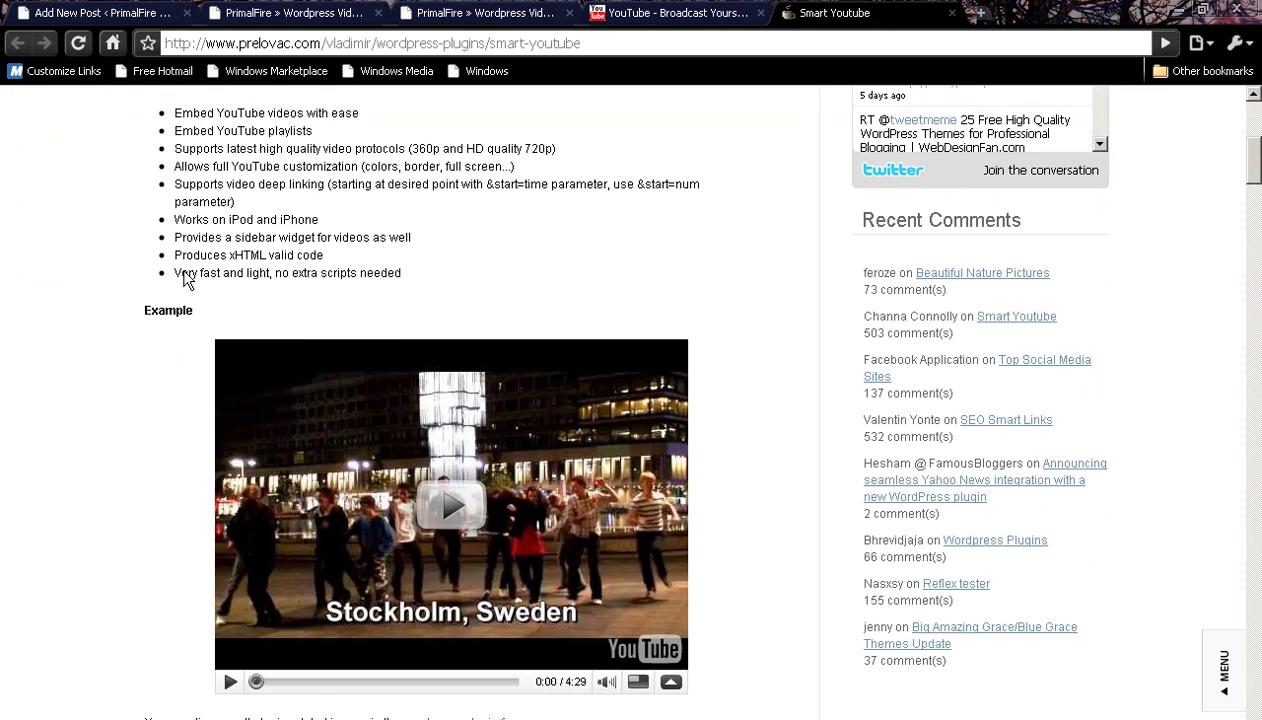
scroll(187, 280, down, 3)
scroll(187, 280, down, 4)
scroll(187, 280, up, 4)
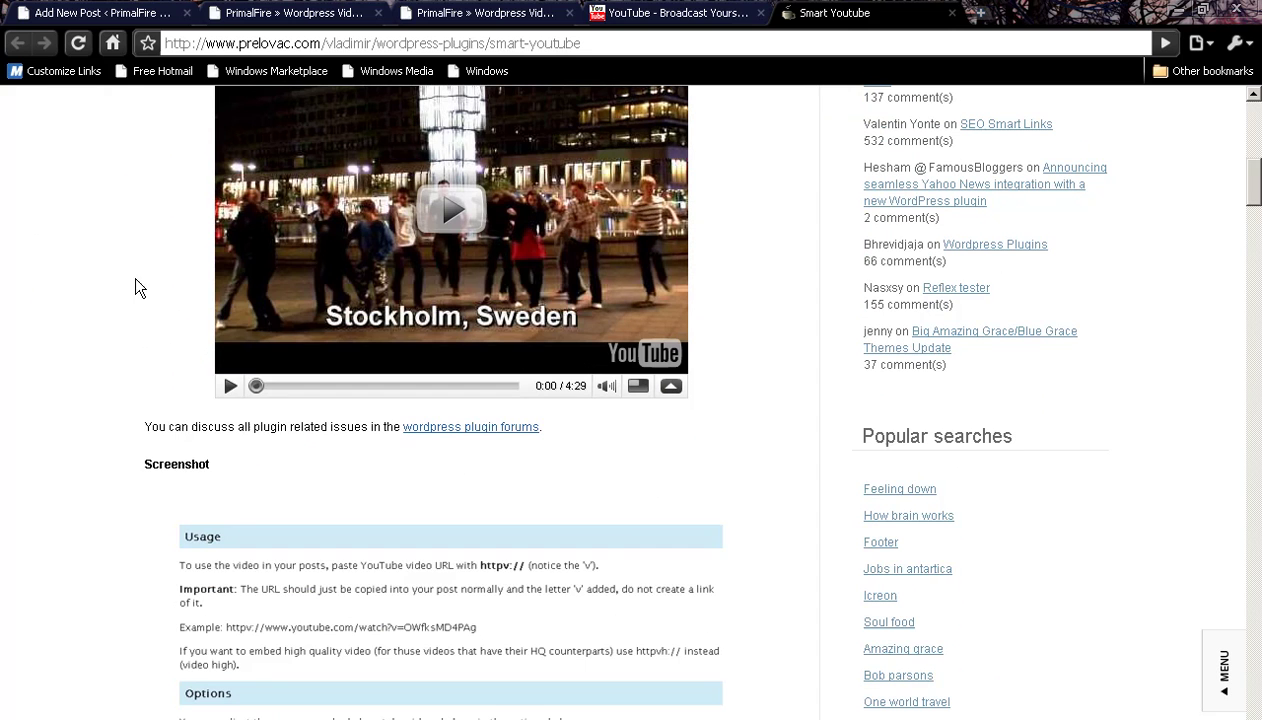
scroll(138, 287, up, 4)
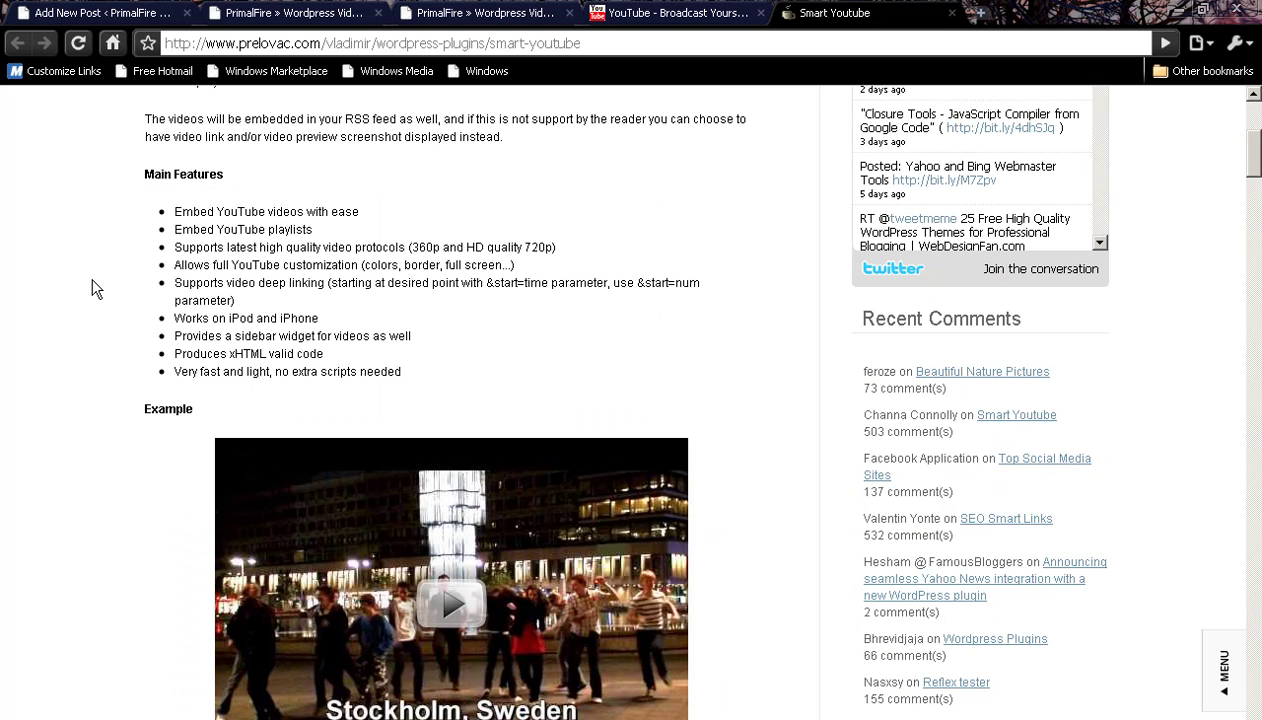
scroll(120, 266, down, 1)
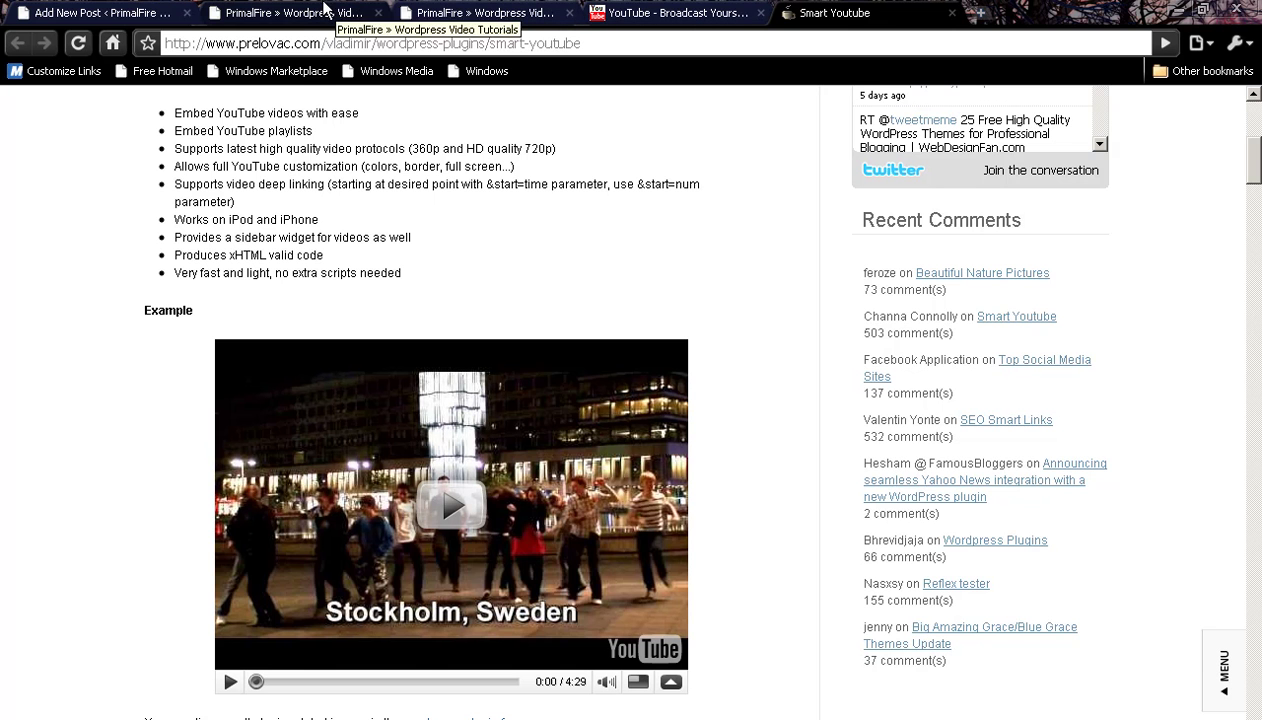
- Close the video tutorials tab and open Smart Youtube settings in a new tab
click(262, 12)
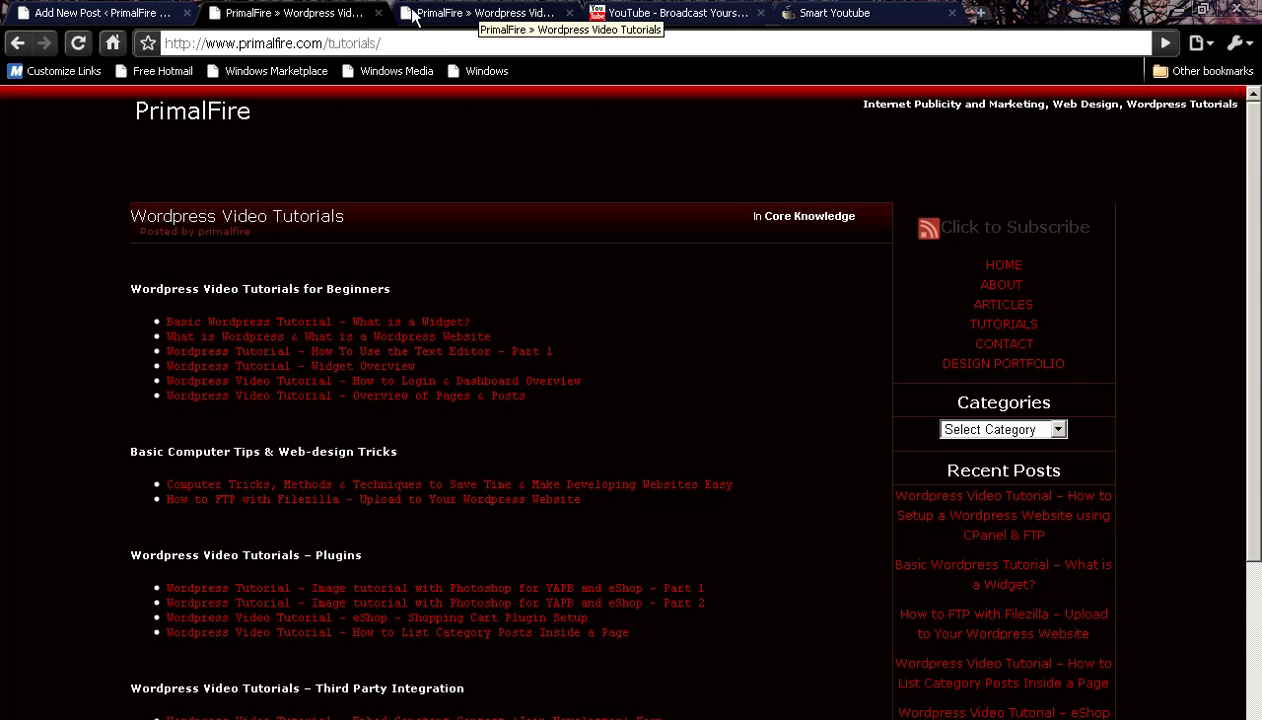
click(379, 12)
scroll(103, 333, down, 4)
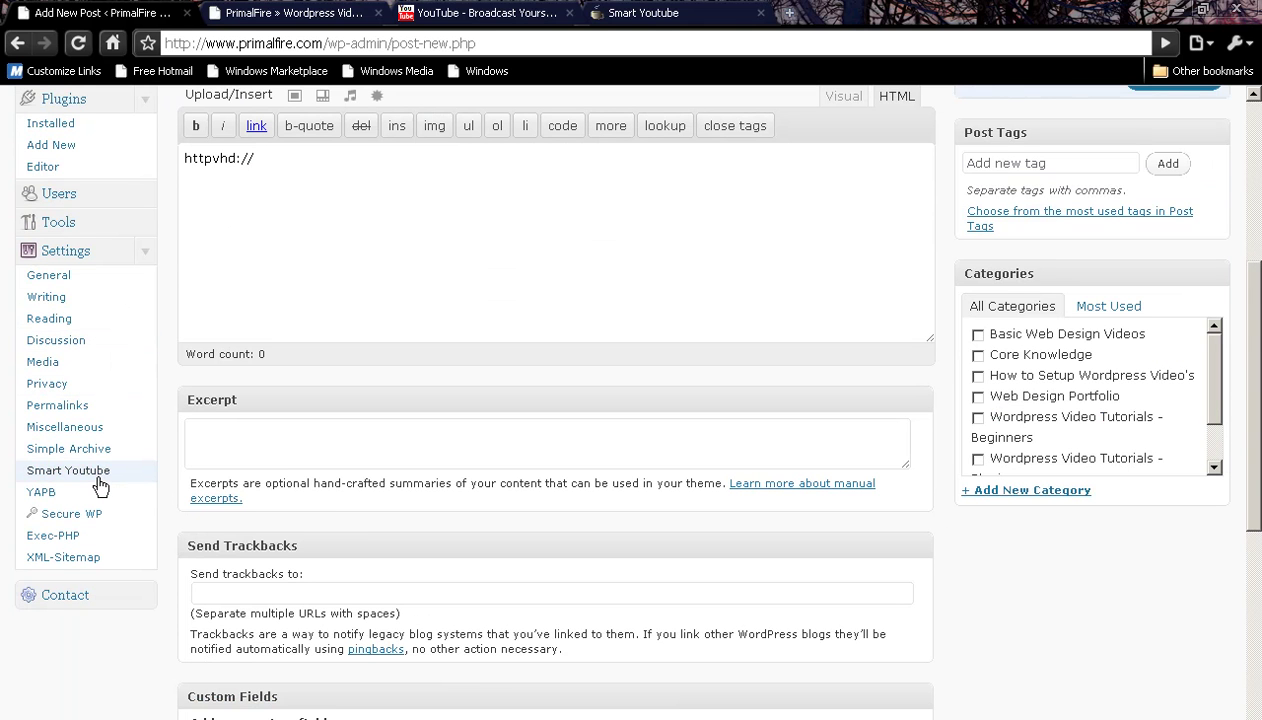
right_click(99, 479)
click(122, 488)
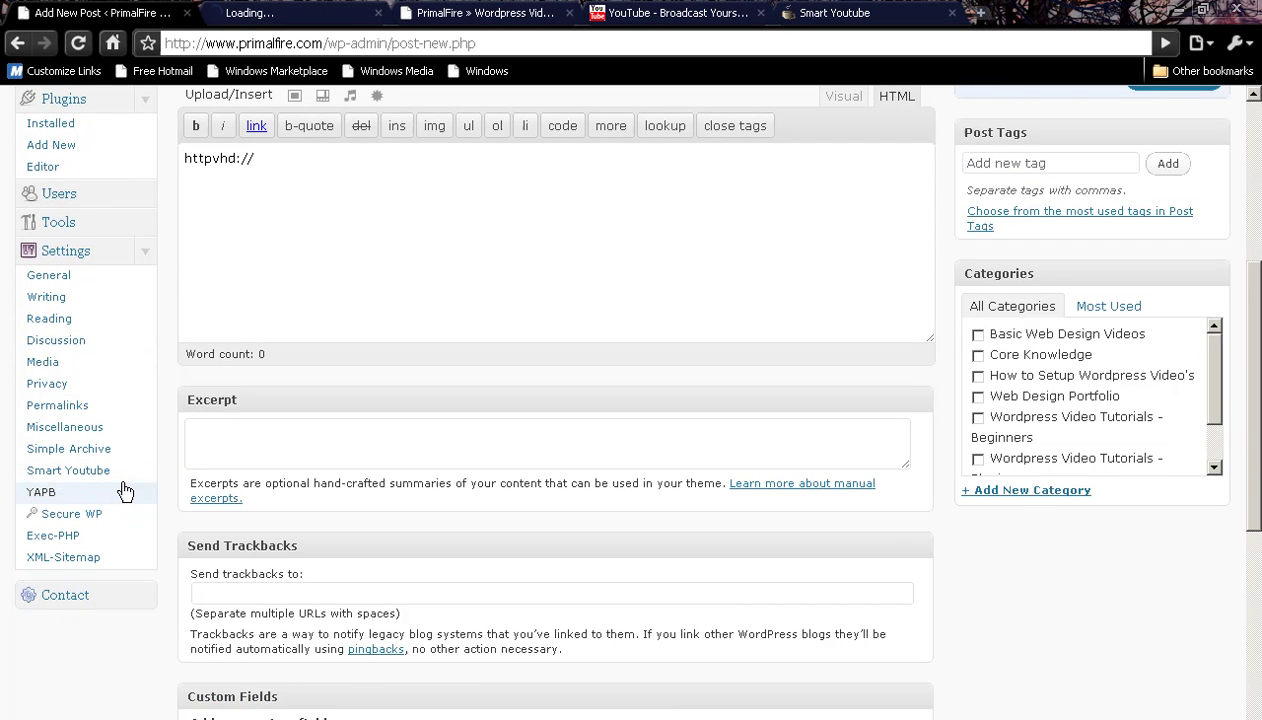
- Set the Smart Youtube normal and high-quality video sizes to 600x400
click(253, 8)
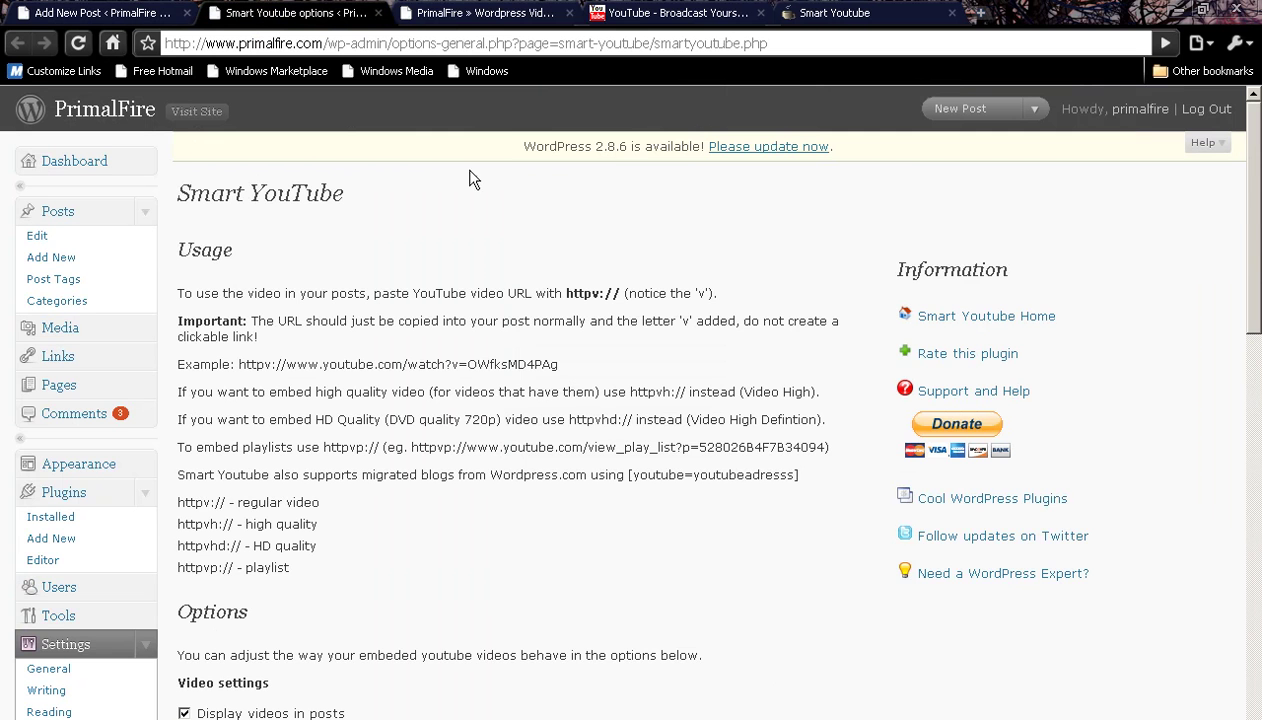
scroll(566, 344, down, 6)
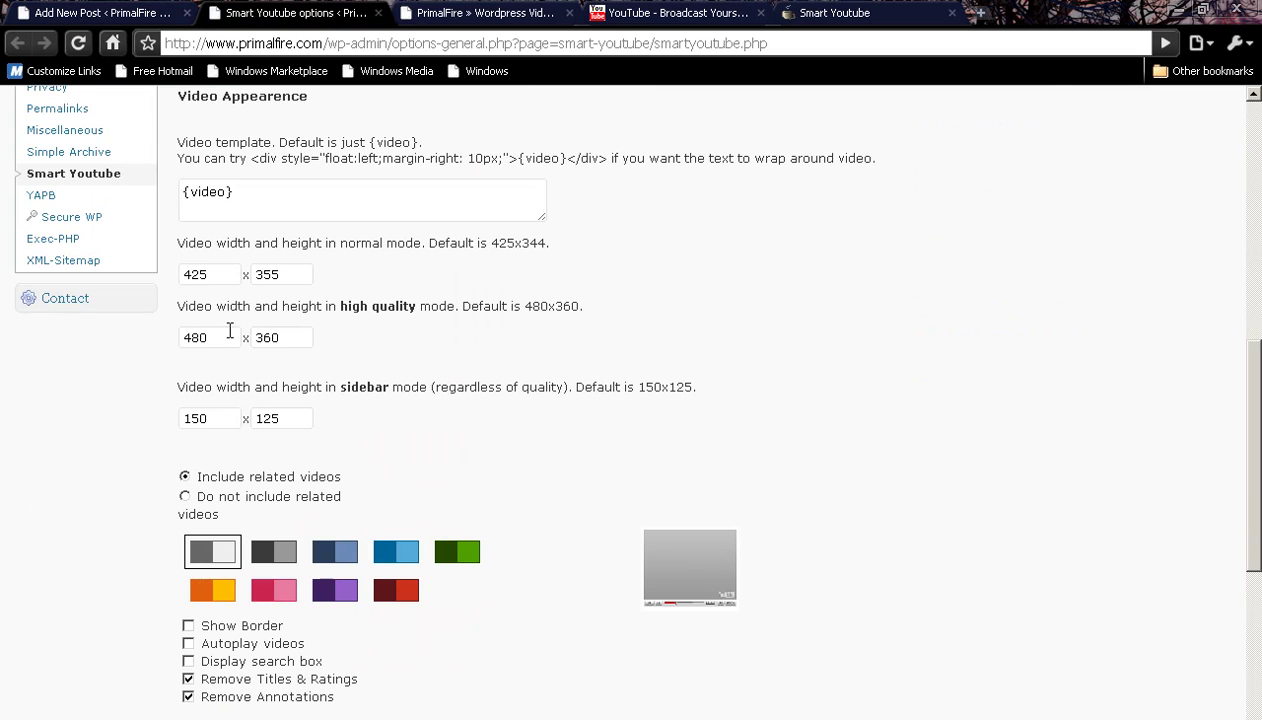
drag(215, 274, 170, 272)
text(6)
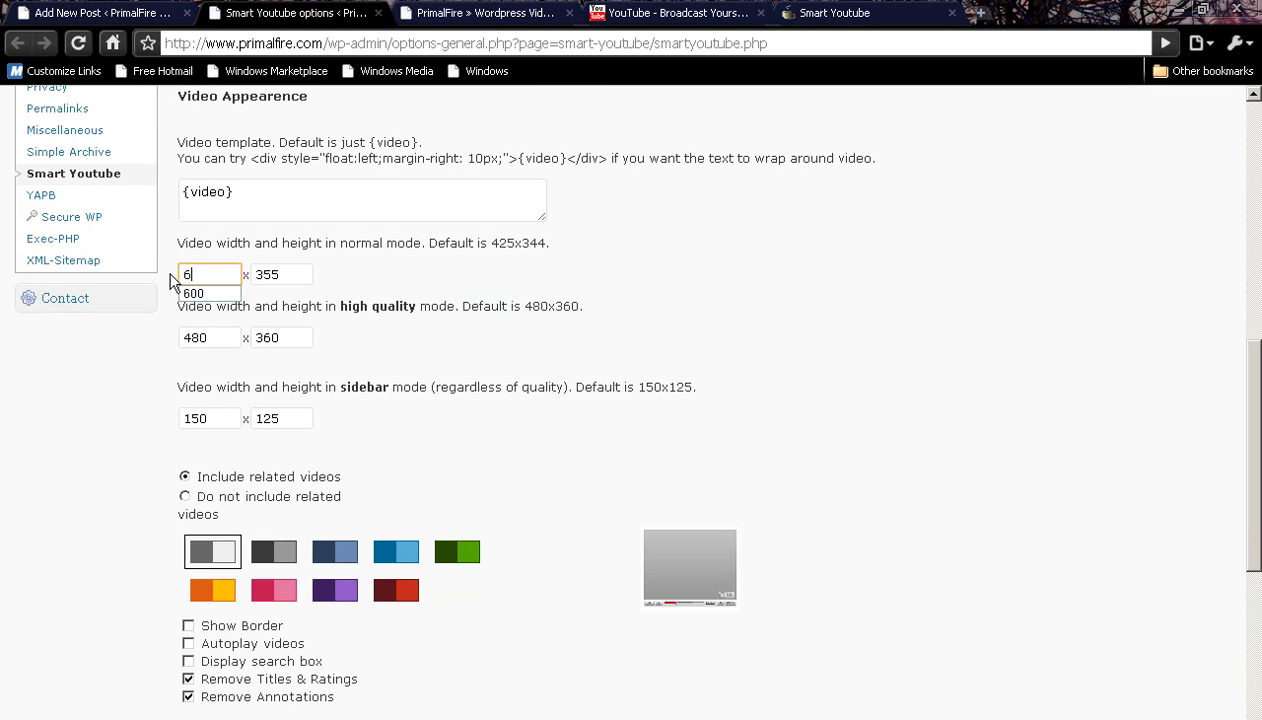
text(00)
key(Tab)
text(400)
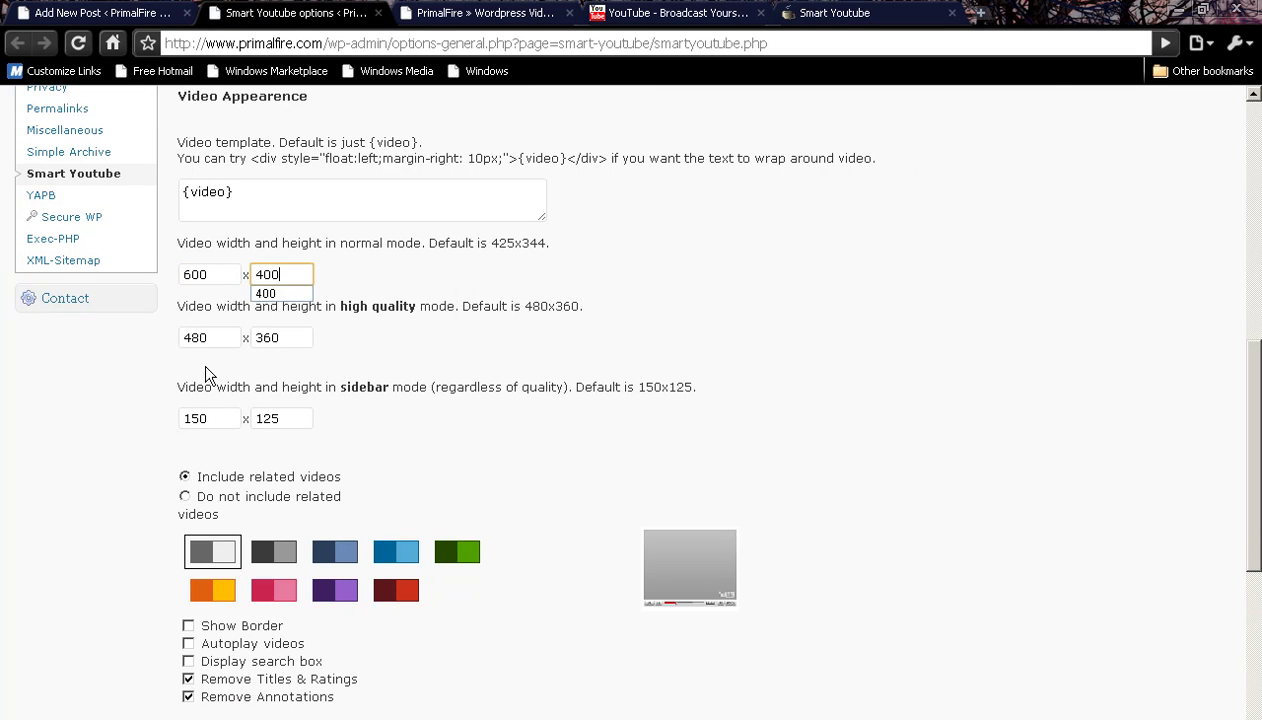
key(Tab)
text(600)
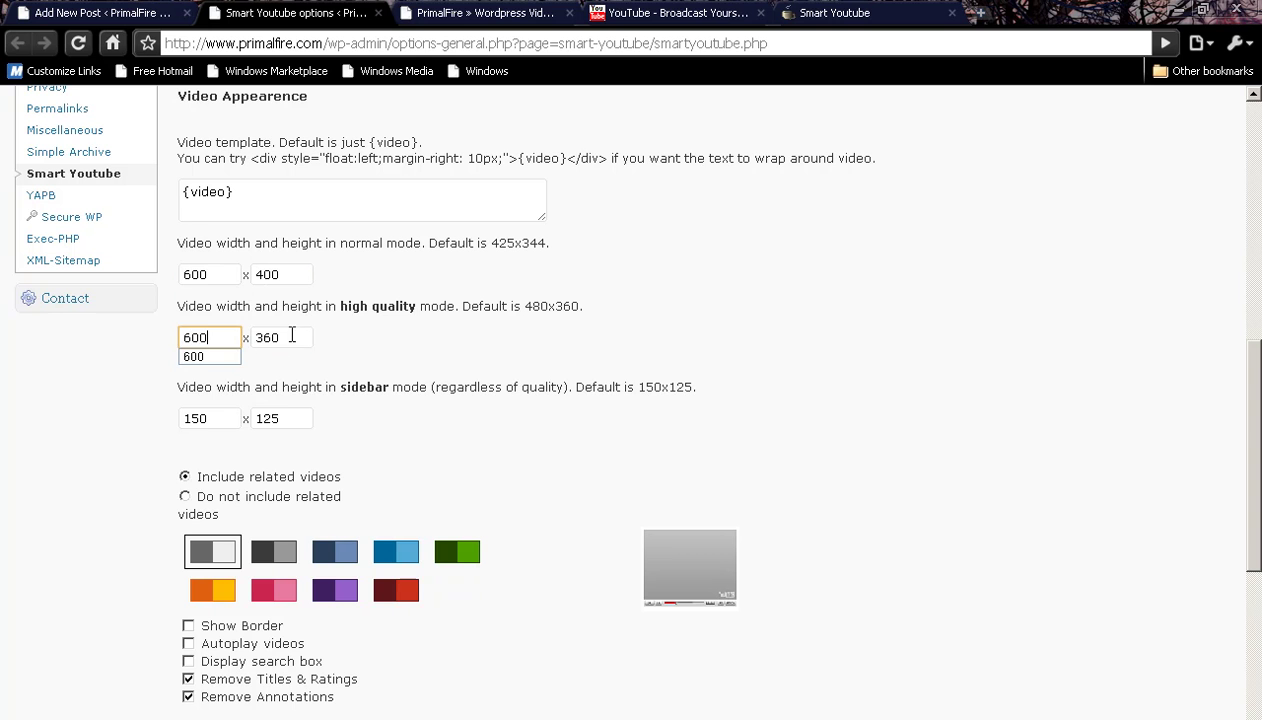
key(Tab)
text(400)
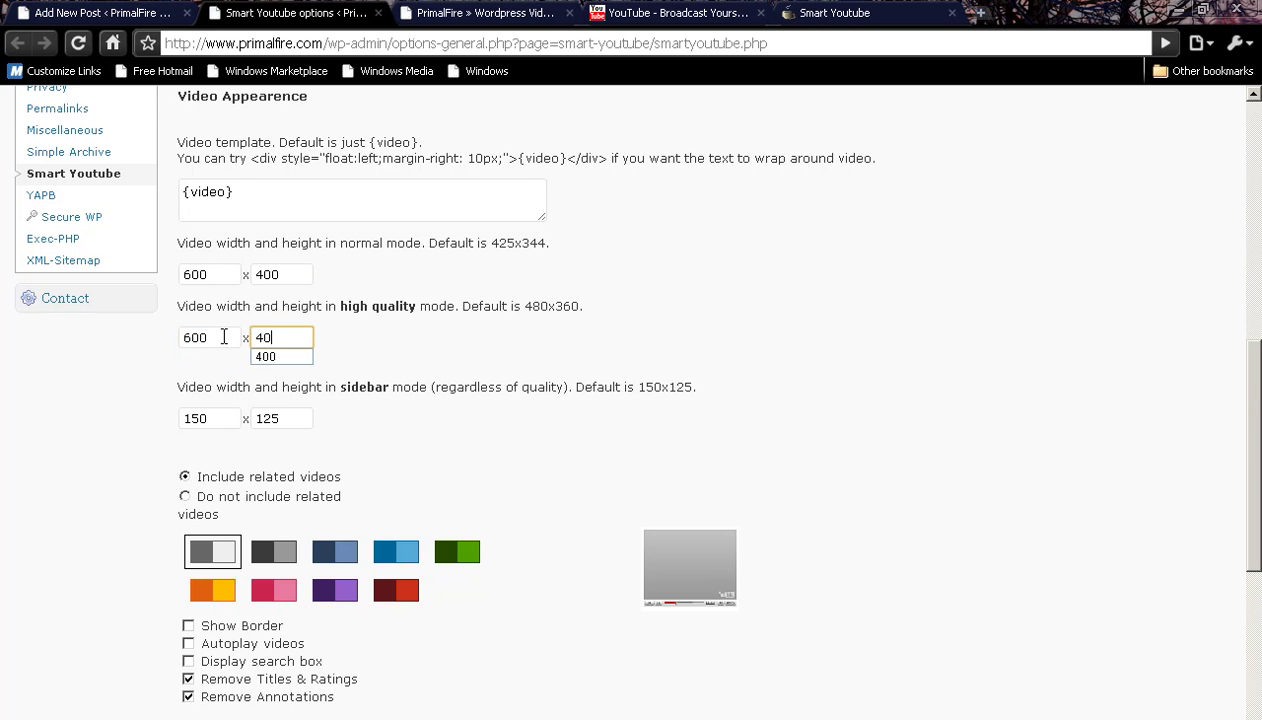
click(755, 386)
- Save the Smart Youtube options with Update options and return to the YouTube tab
scroll(757, 385, down, 1)
scroll(757, 386, down, 1)
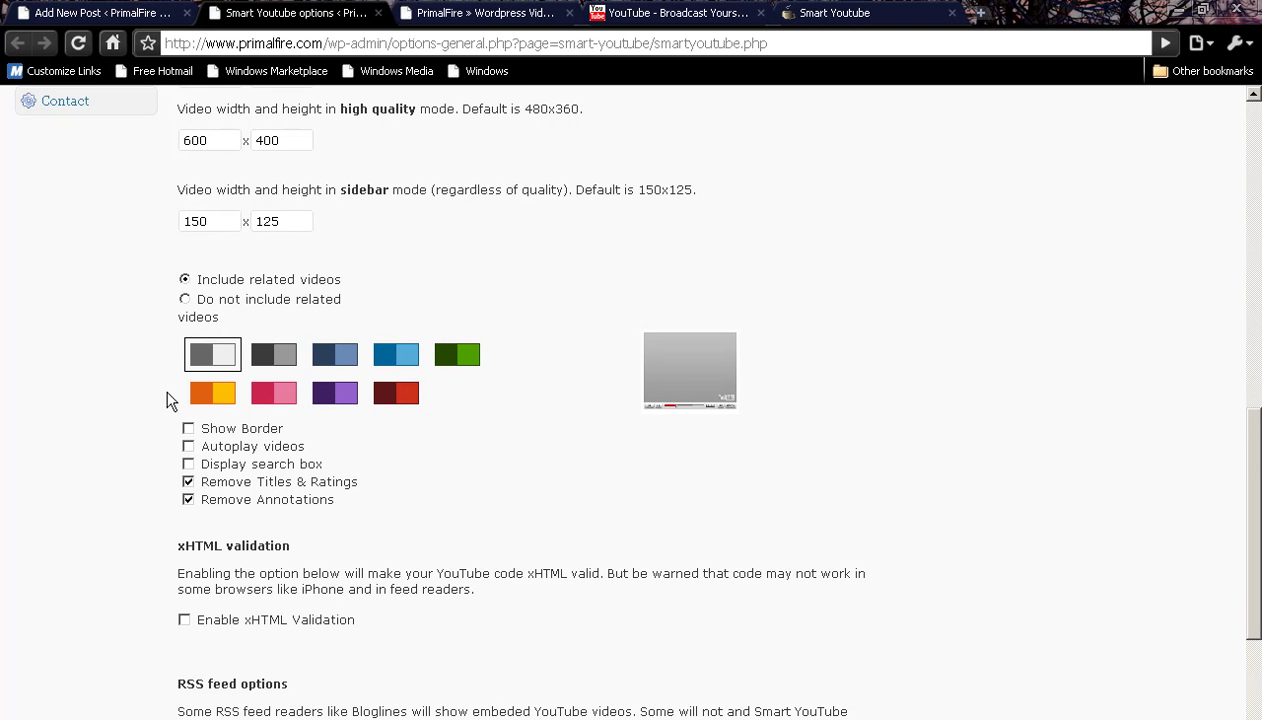
scroll(169, 399, down, 1)
scroll(143, 398, down, 2)
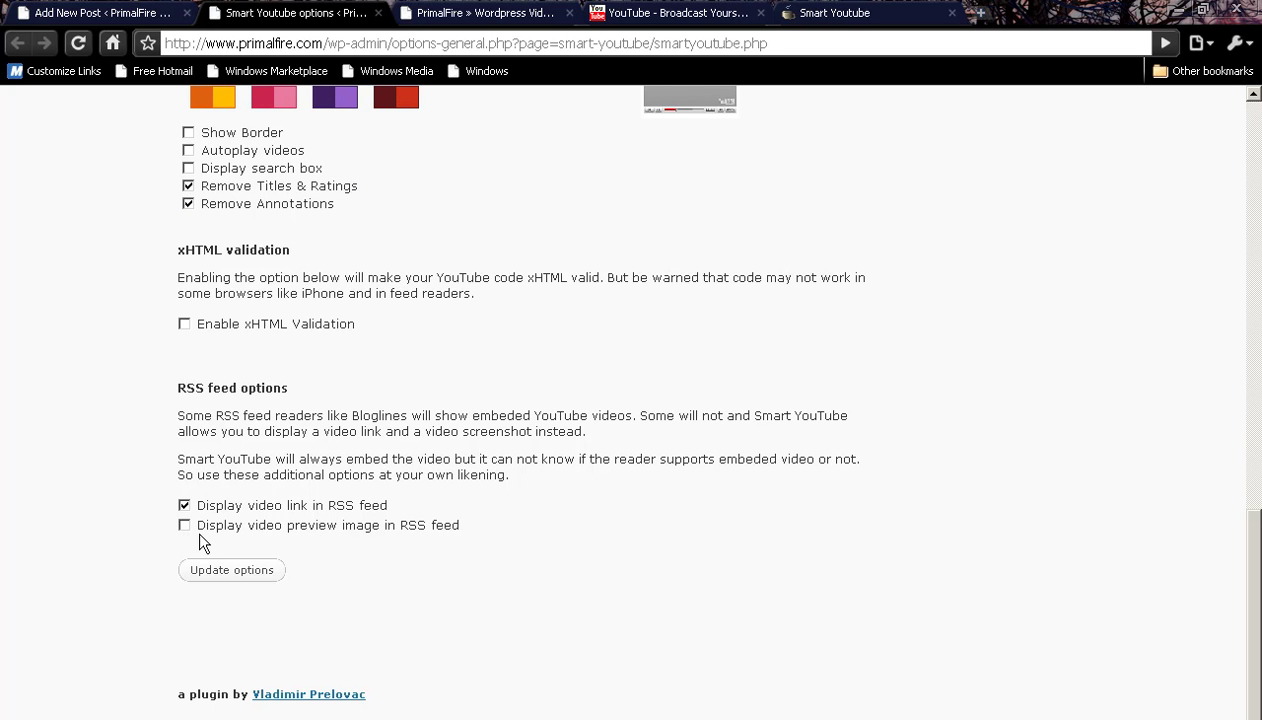
click(212, 571)
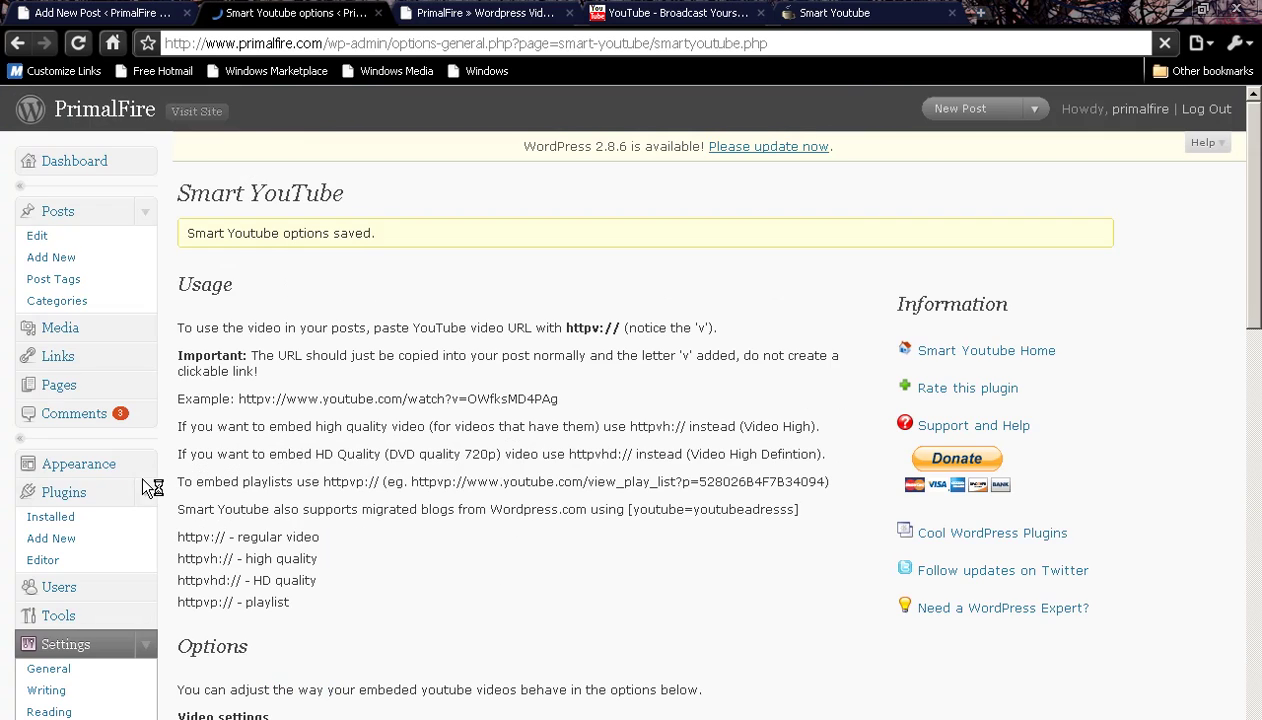
click(634, 10)
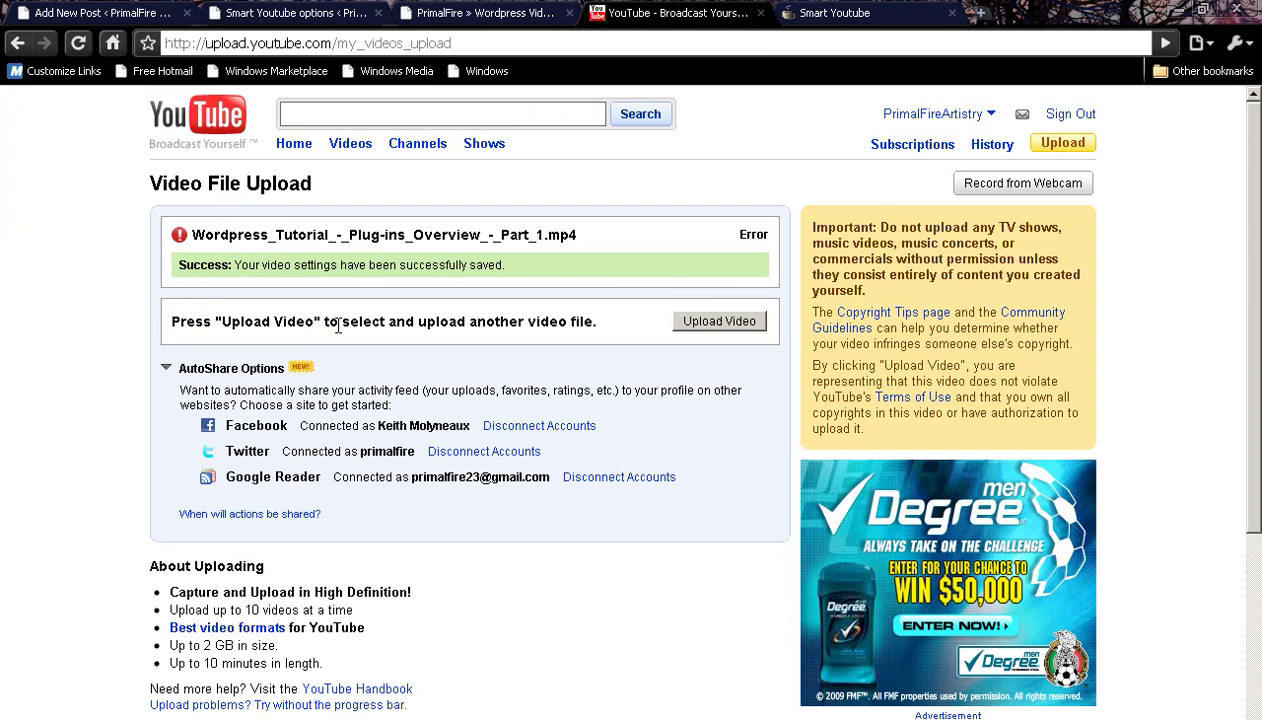
- Open the uploaded Plug-ins Overview video from My Videos and copy its URL
click(935, 114)
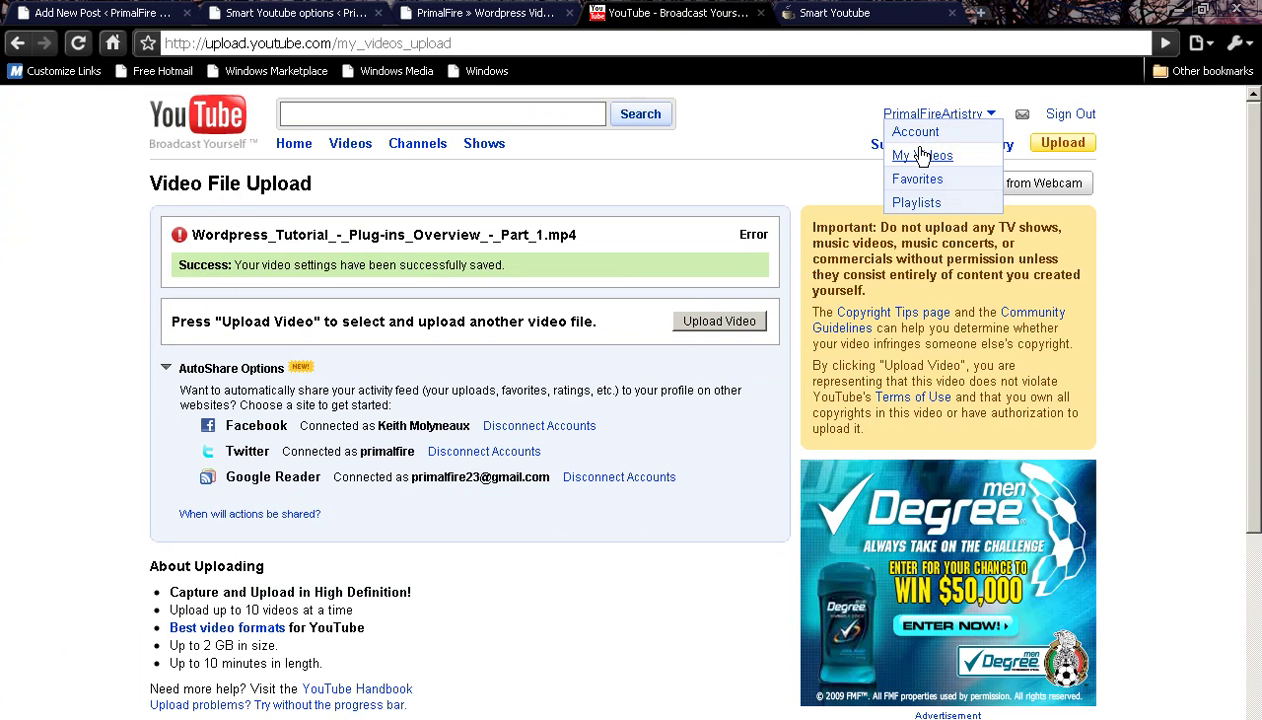
click(922, 155)
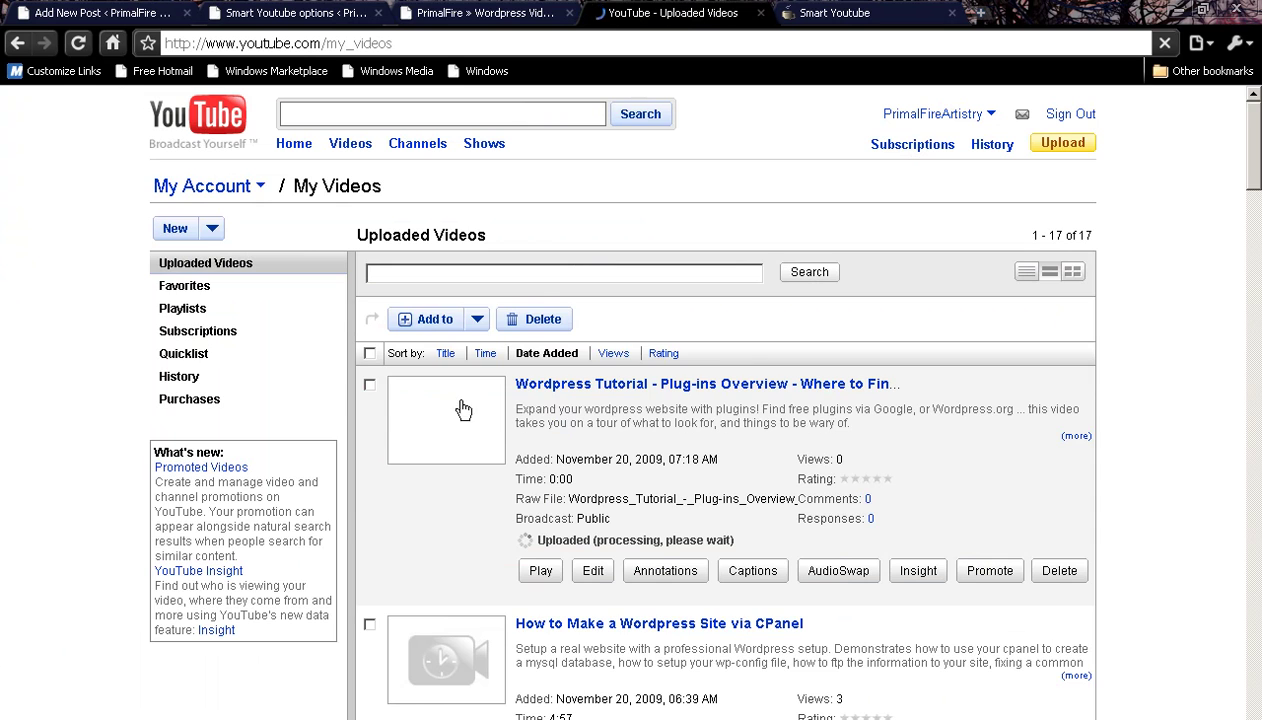
click(475, 418)
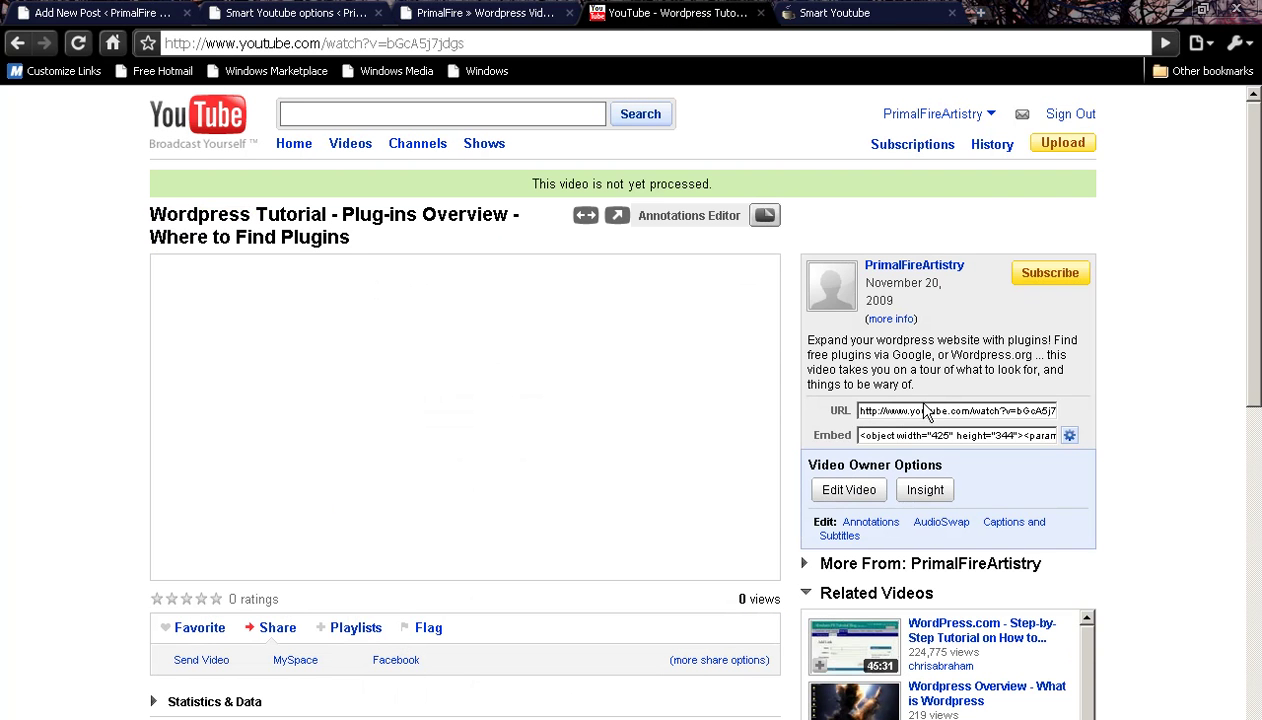
click(924, 412)
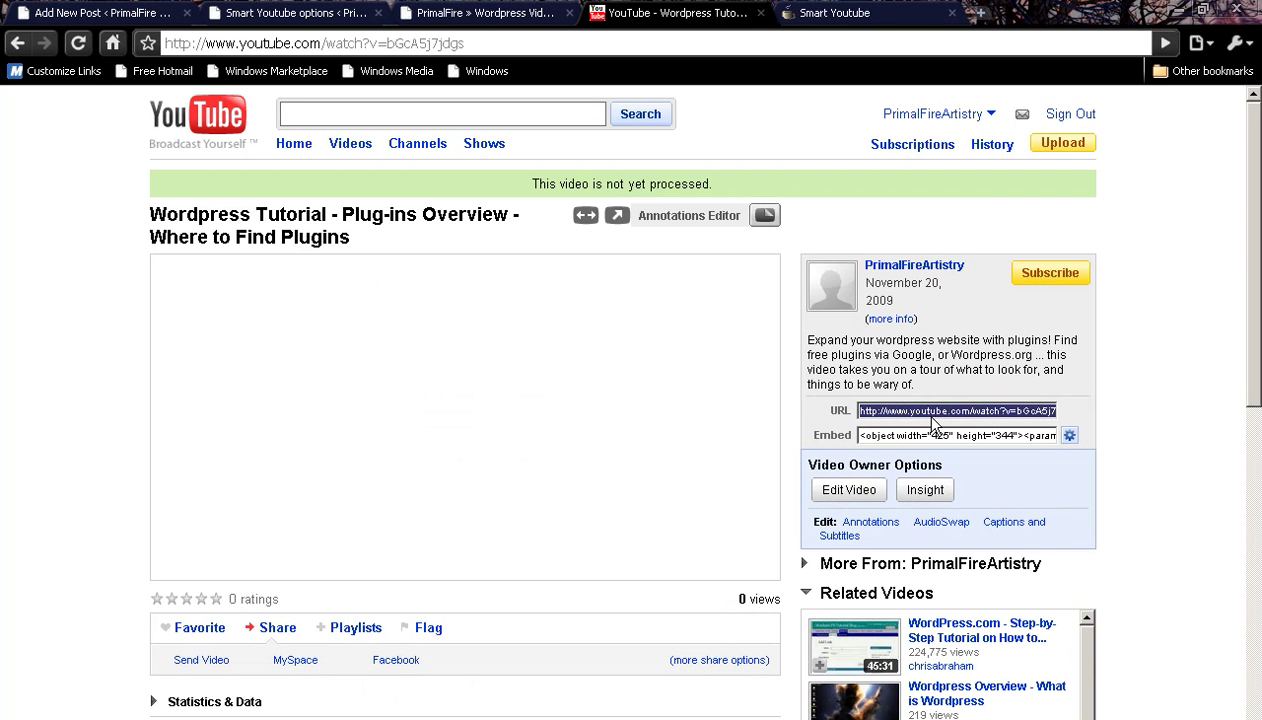
right_click(933, 415)
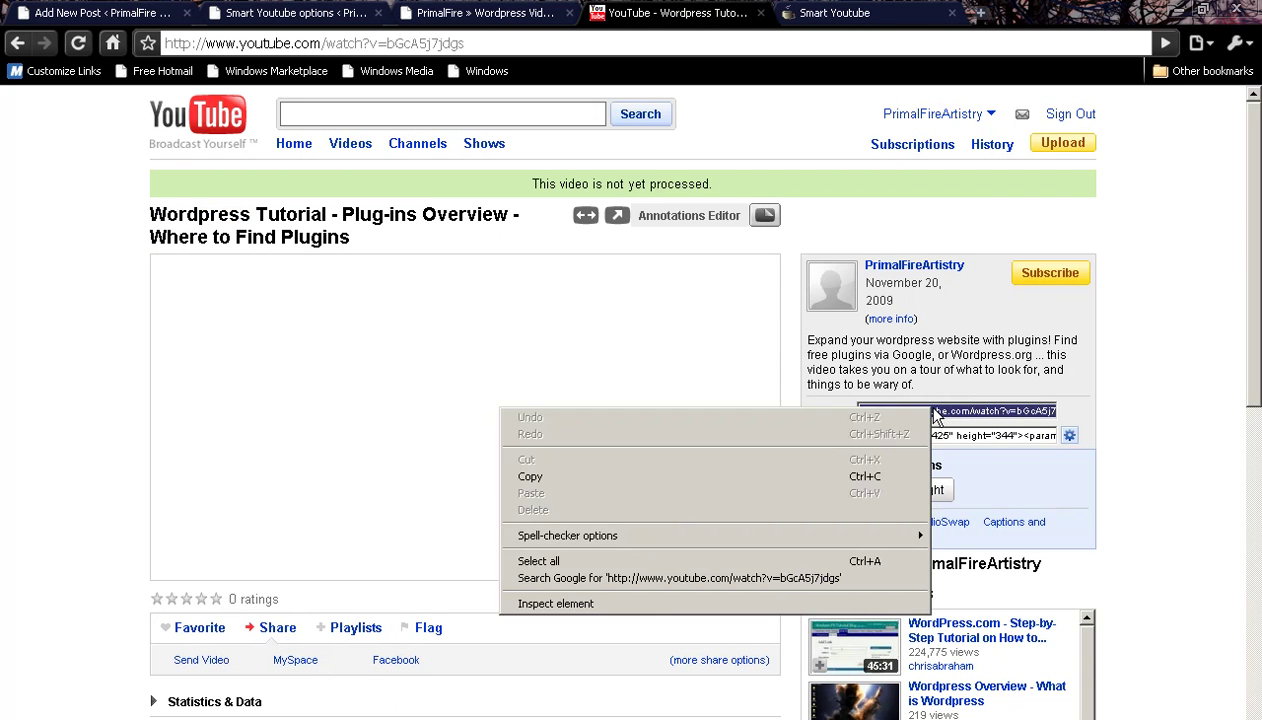
click(880, 474)
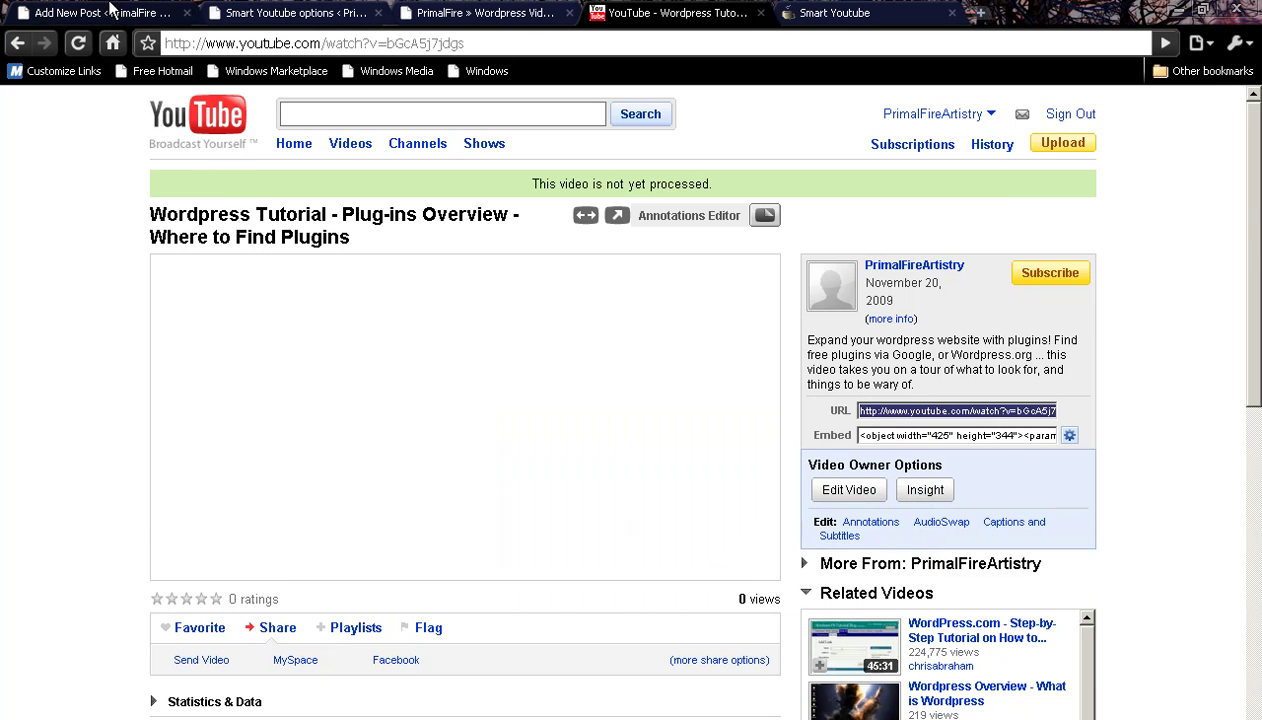
click(107, 10)
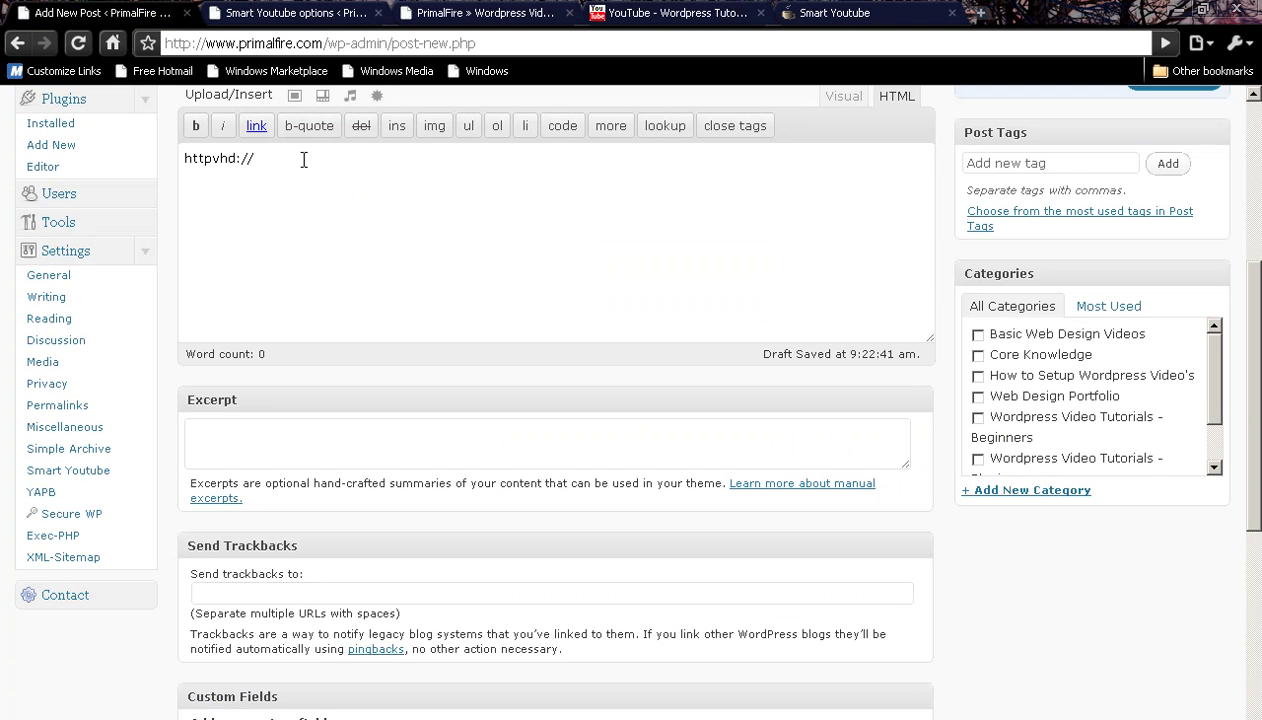
key(ctrl+v)
click(249, 160)
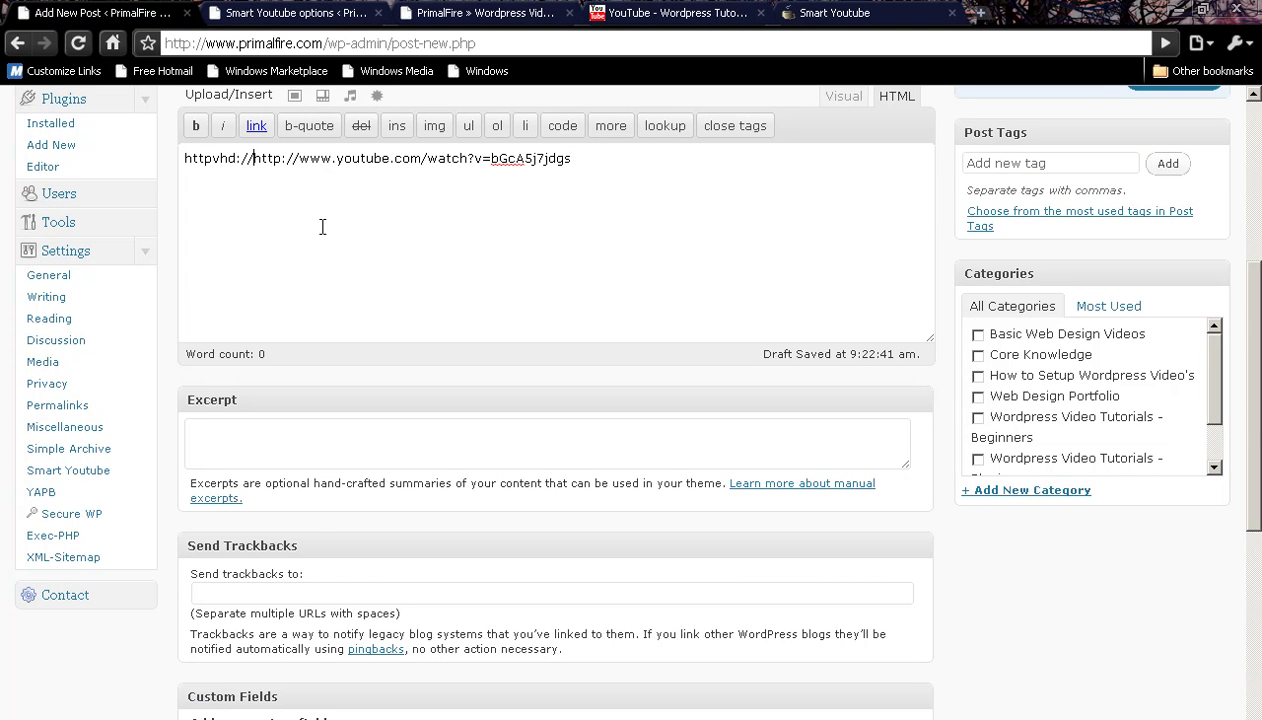
key(Delete)
key(Delete)
key(Delete)
key(Delete)
key(Delete)
key(Delete)
key(Delete)
key(Delete)
key(Delete)
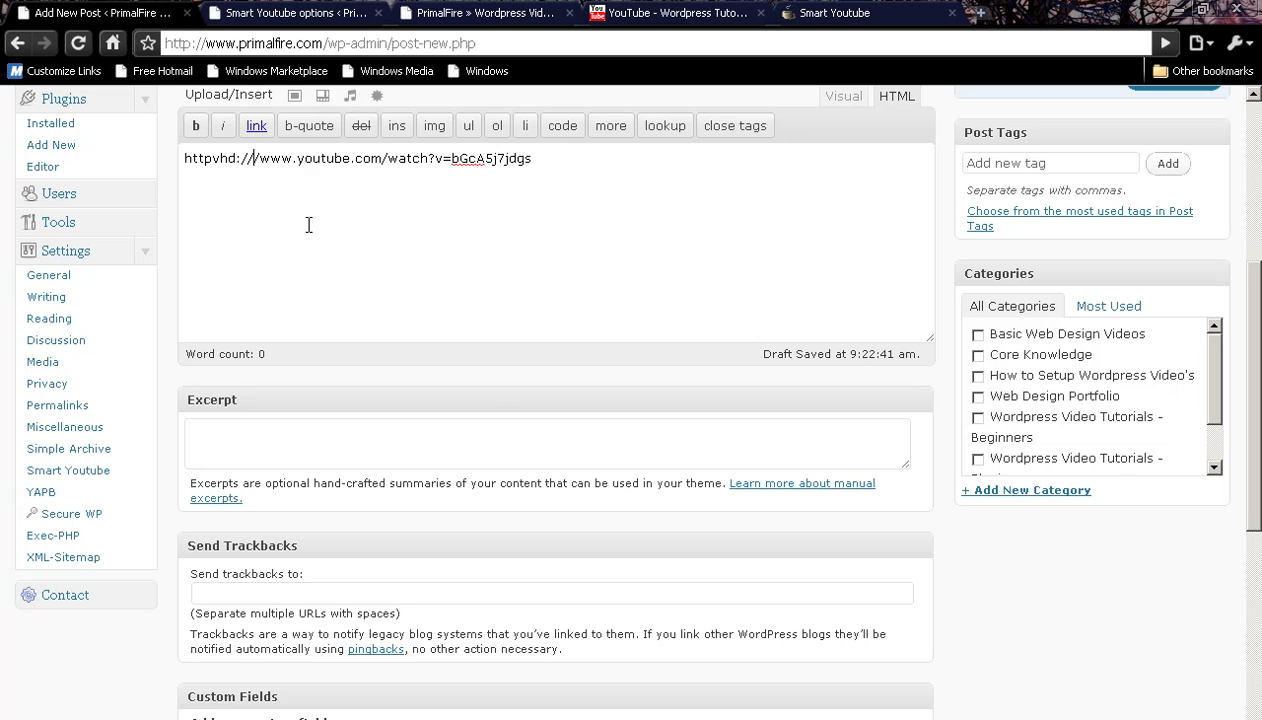
key(Delete)
key(Delete)
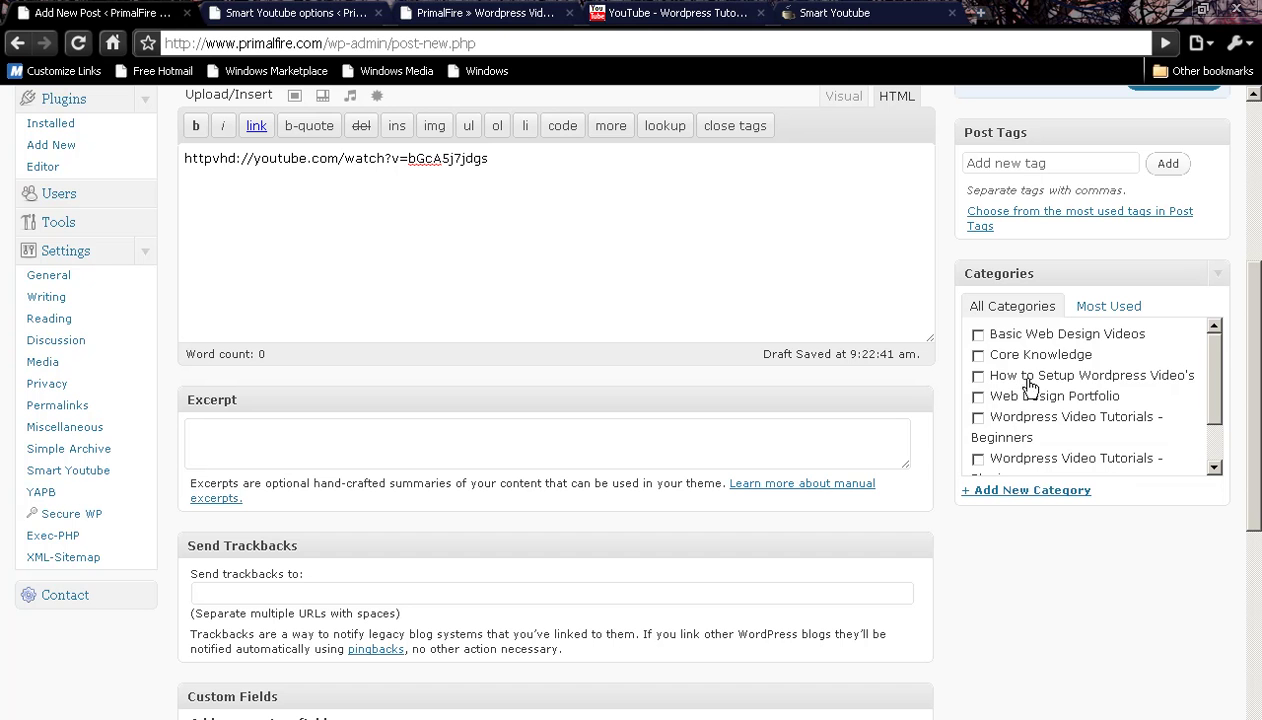
scroll(1018, 388, down, 2)
scroll(1018, 388, up, 2)
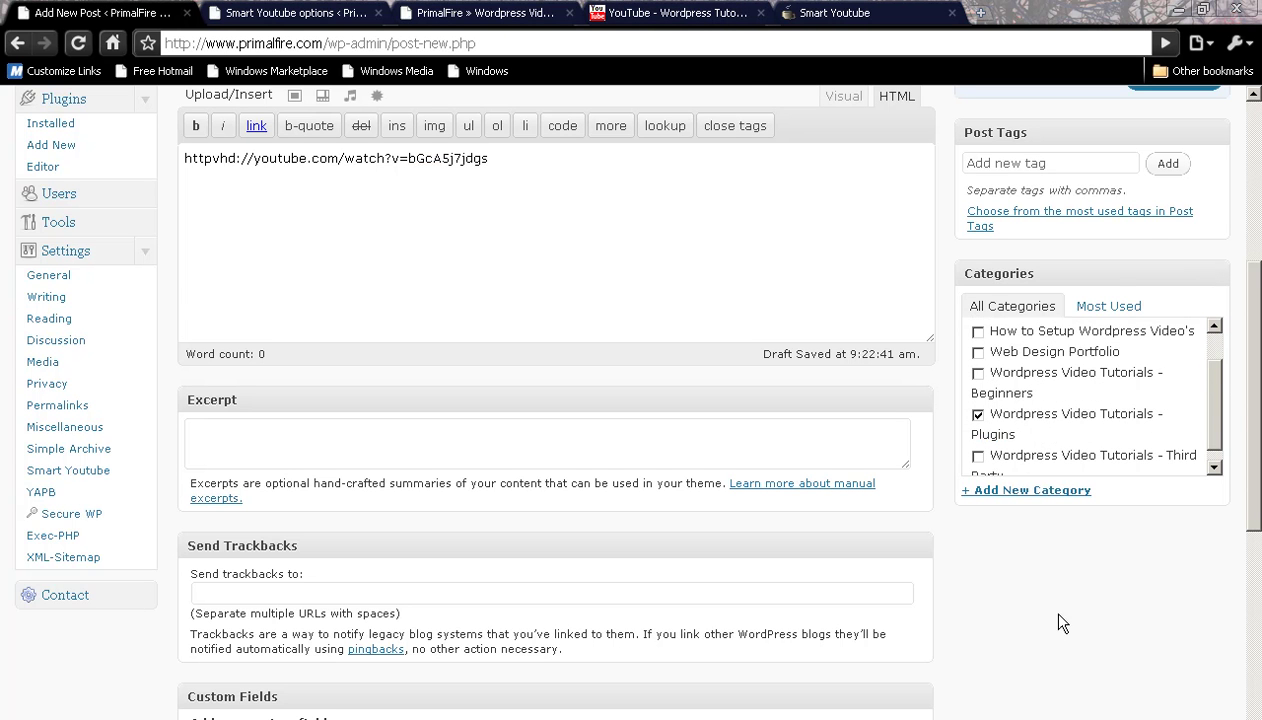
scroll(1200, 245, up, 2)
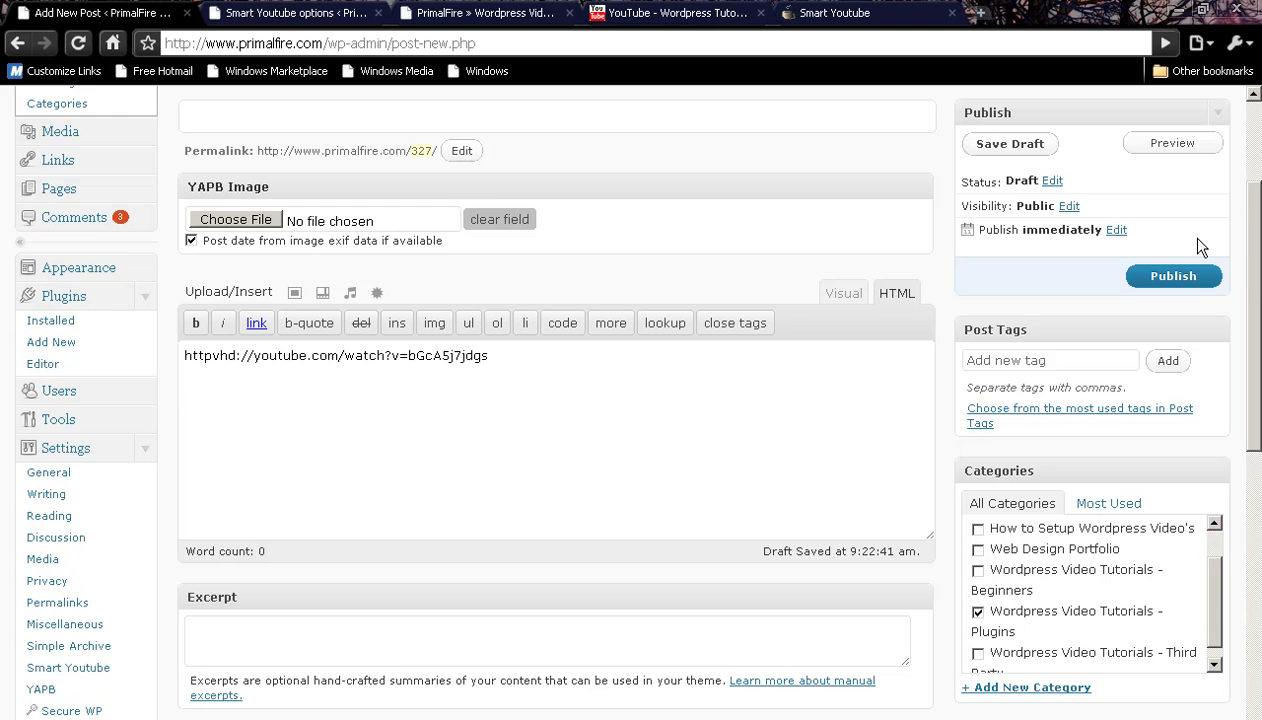
- Publish the post, retitle it with the YouTube video's title 'Wordpress Tutorial - Plug-ins Overview - Where to Find Plugins', and update it
click(1195, 280)
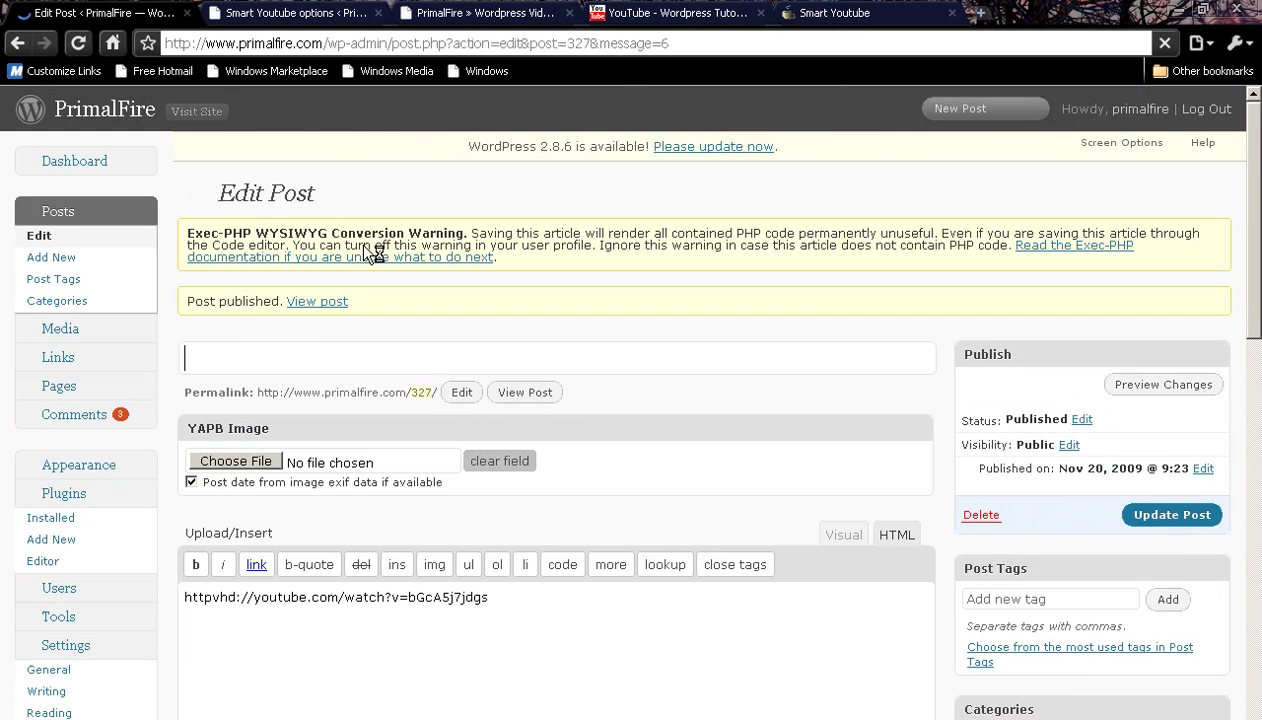
click(650, 13)
drag(352, 237, 148, 220)
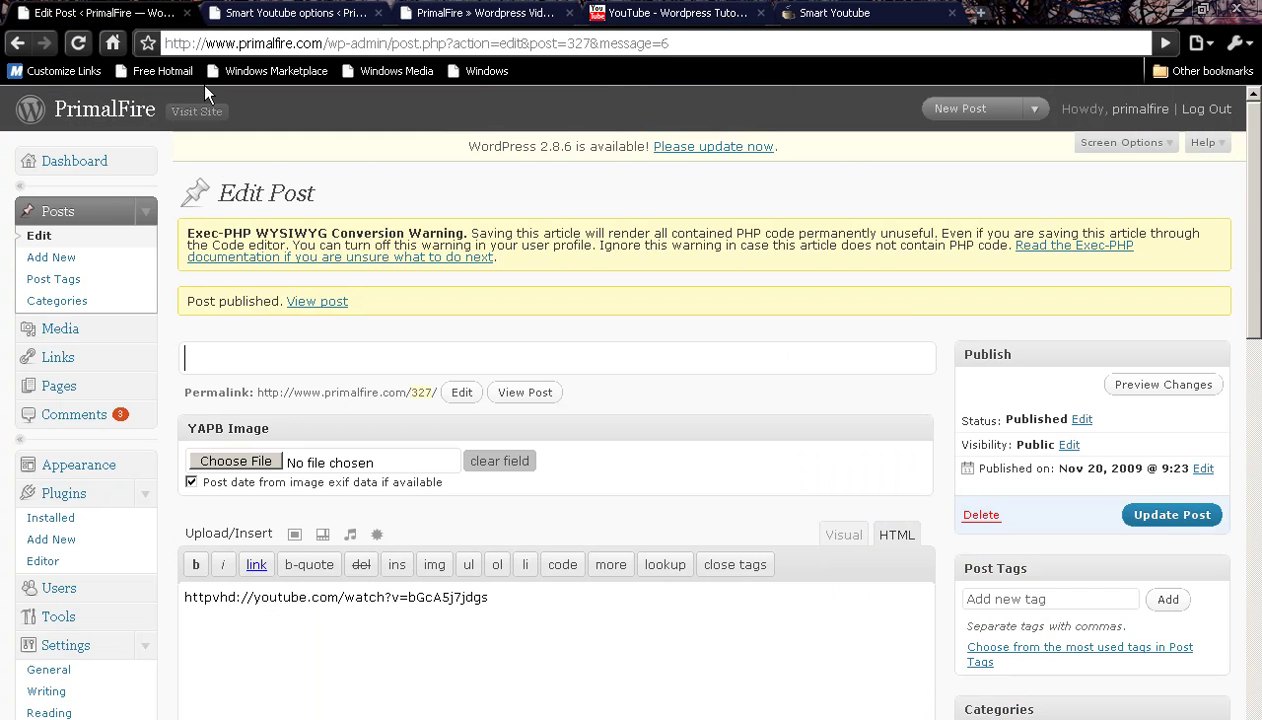
key(ctrl+v)
scroll(901, 318, down, 2)
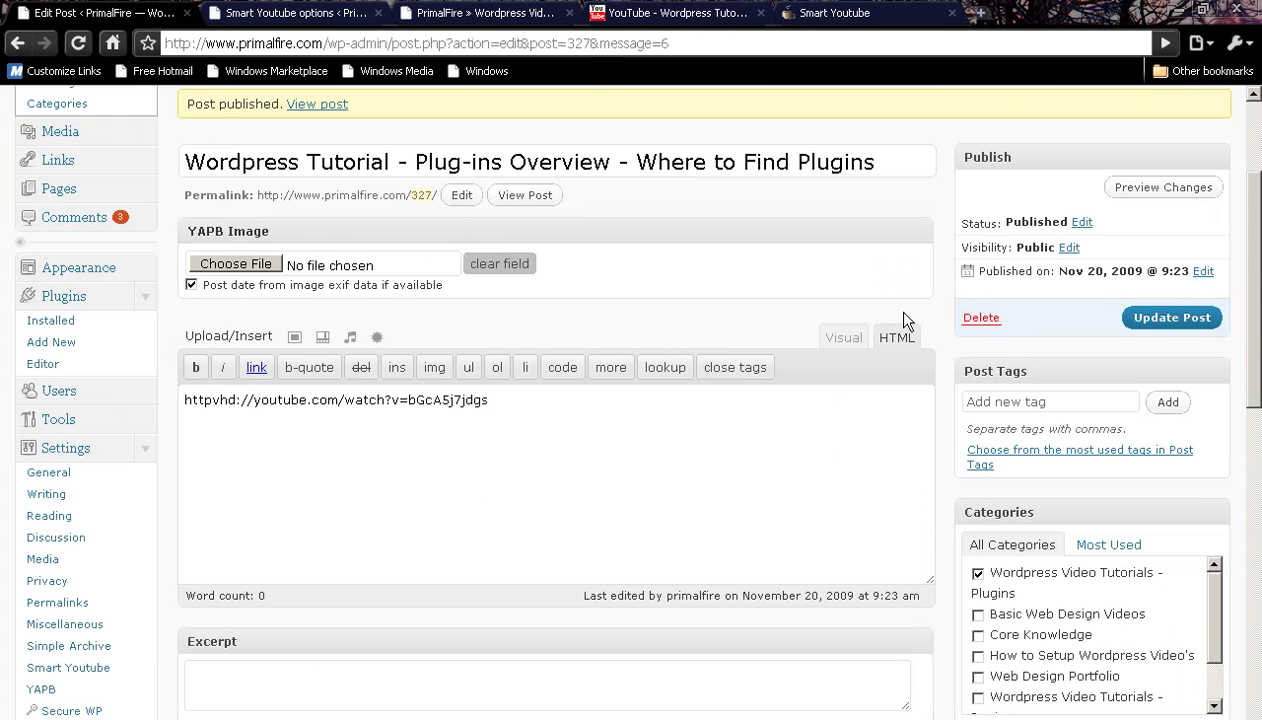
click(1151, 327)
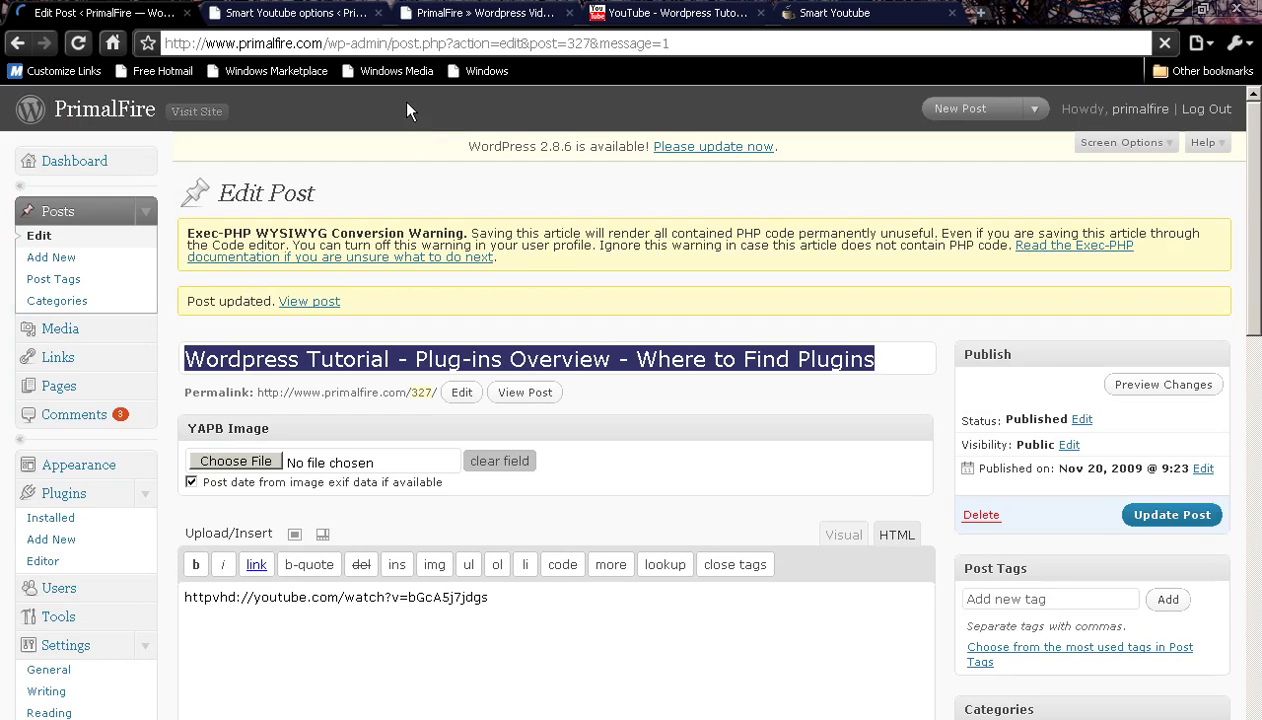
- Reload the tutorials page, check the post's embedded player on the homepage, then return to Smart YouTube settings
click(455, 12)
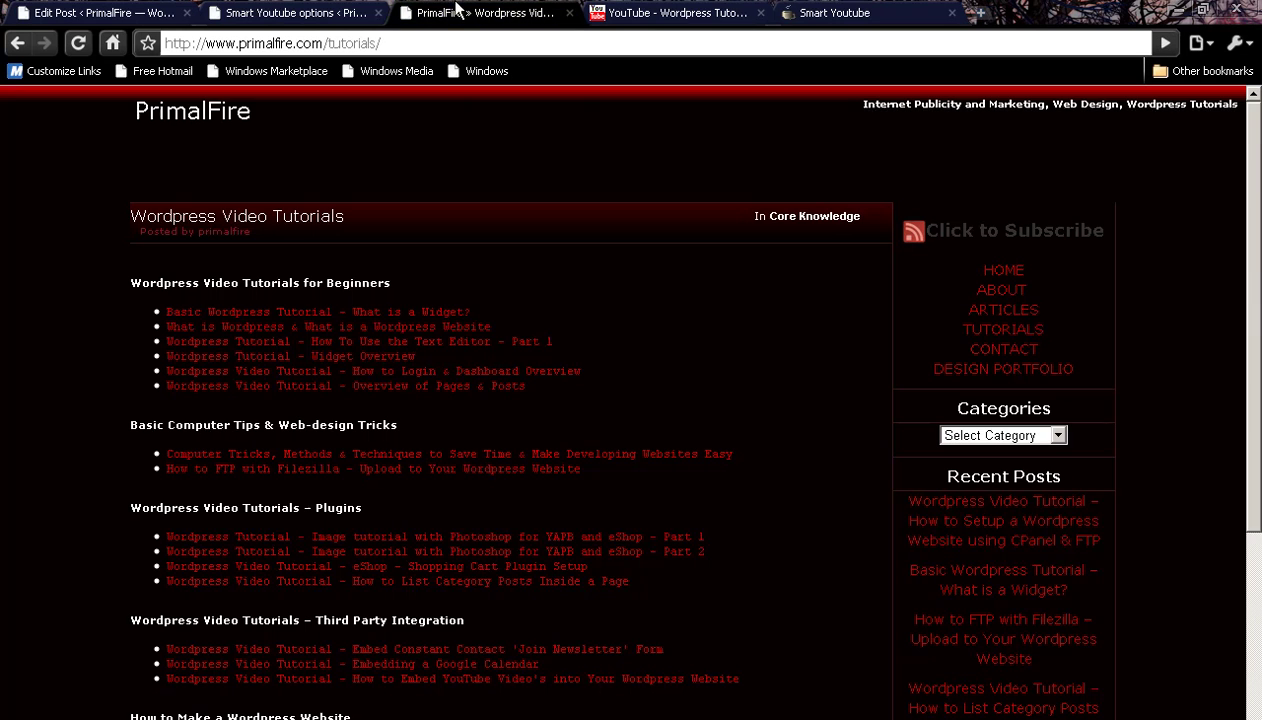
key(F5)
scroll(845, 345, down, 1)
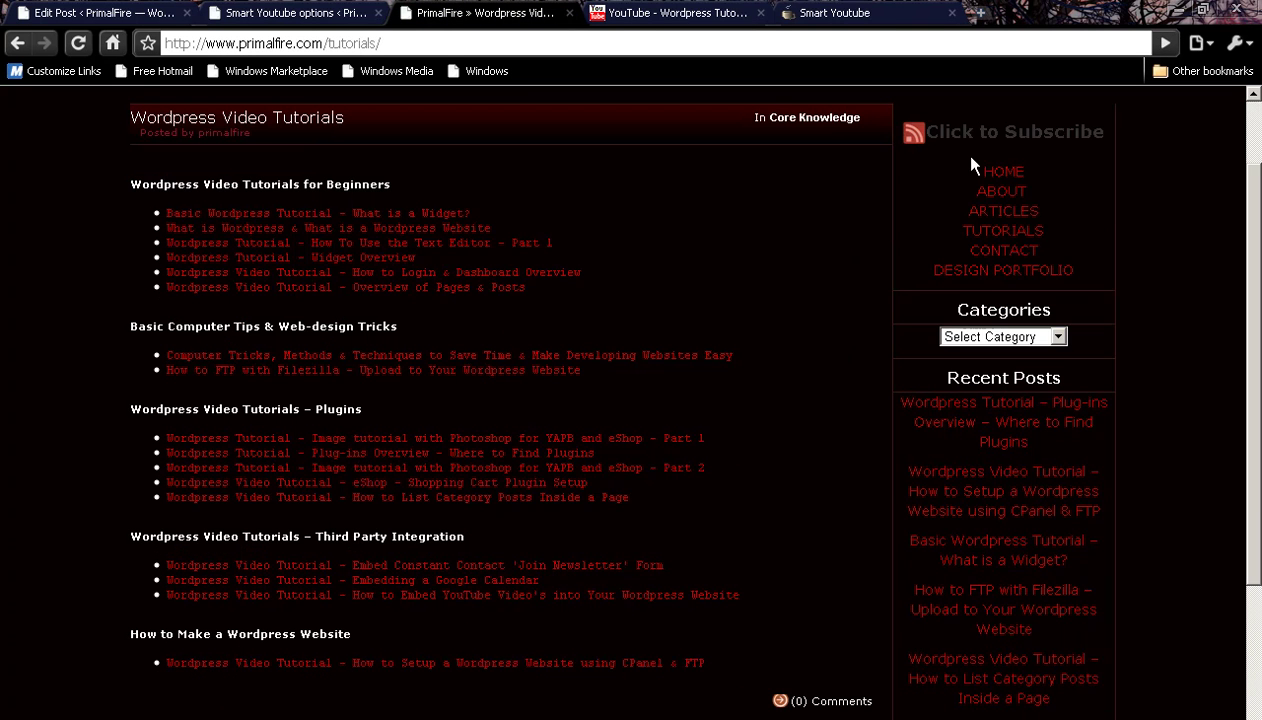
click(1003, 172)
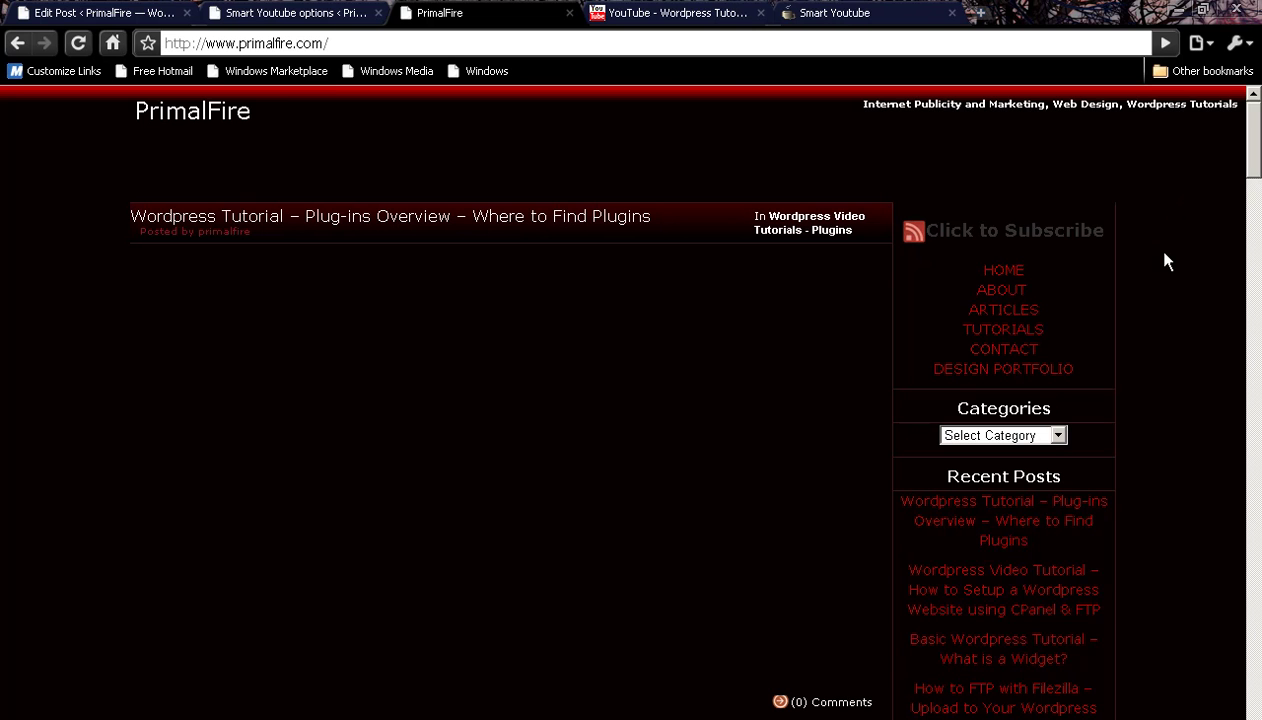
scroll(1165, 260, down, 3)
scroll(1165, 260, up, 2)
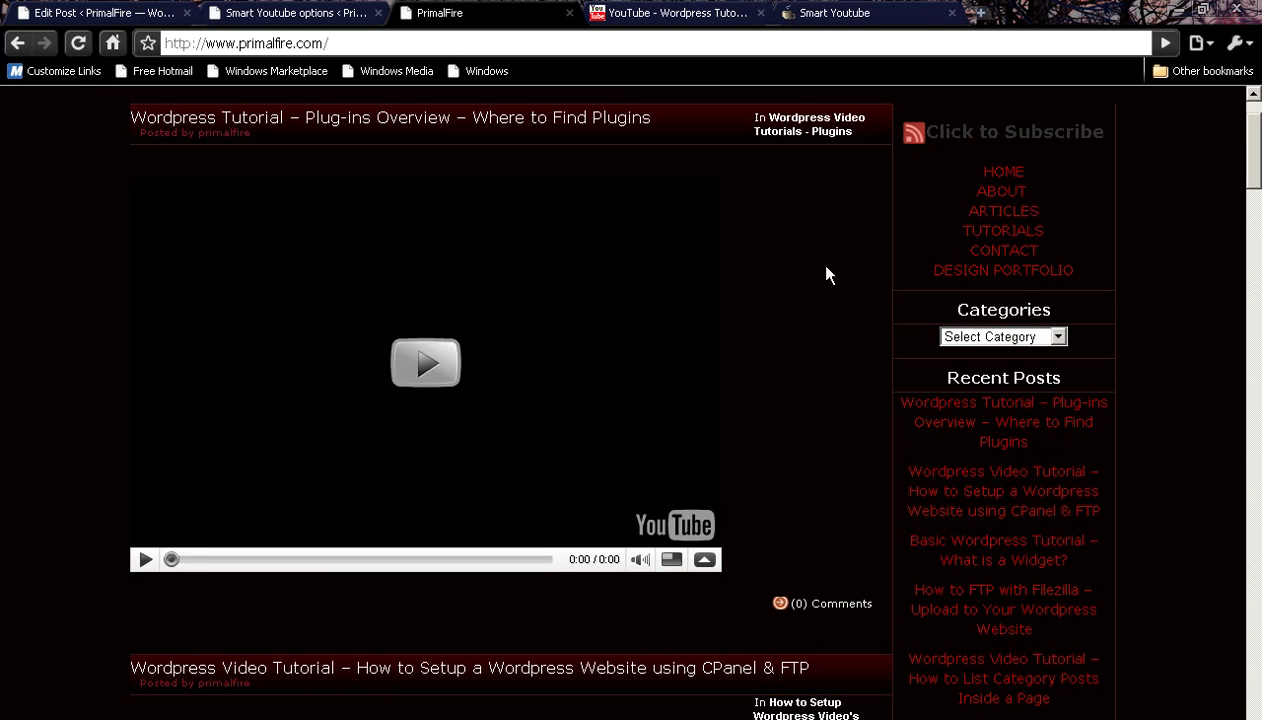
click(315, 12)
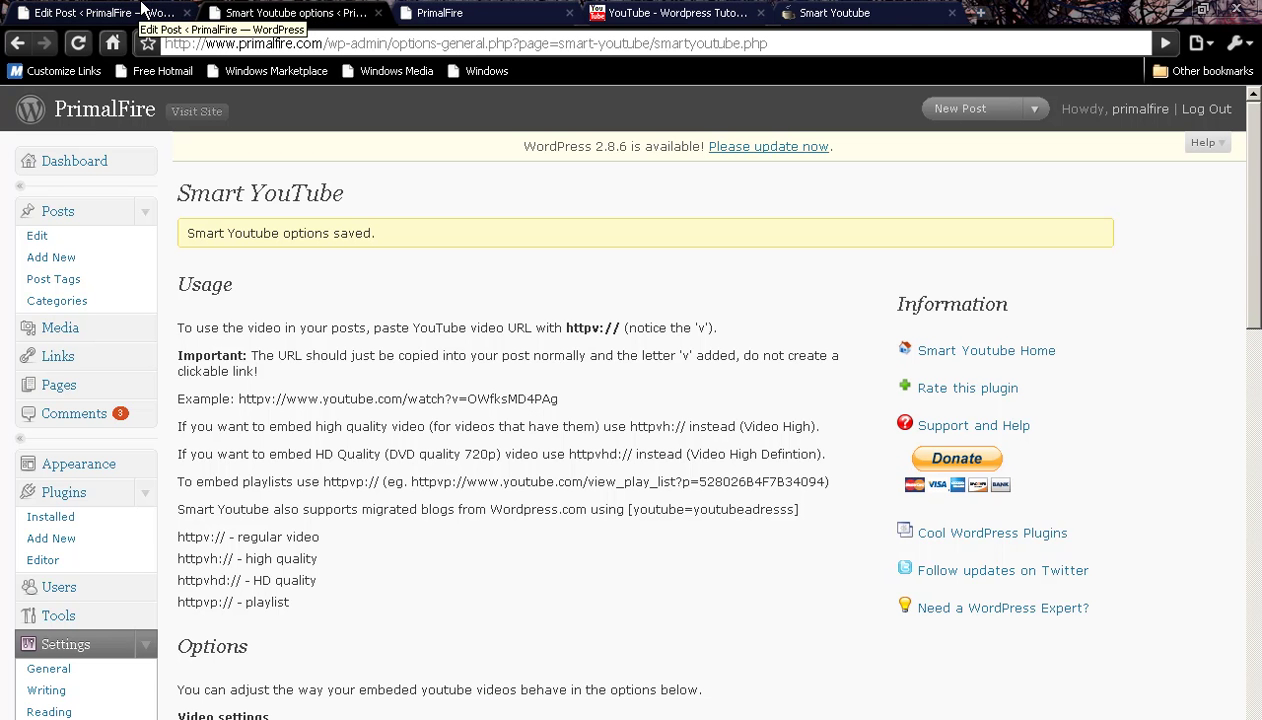
scroll(695, 416, down, 5)
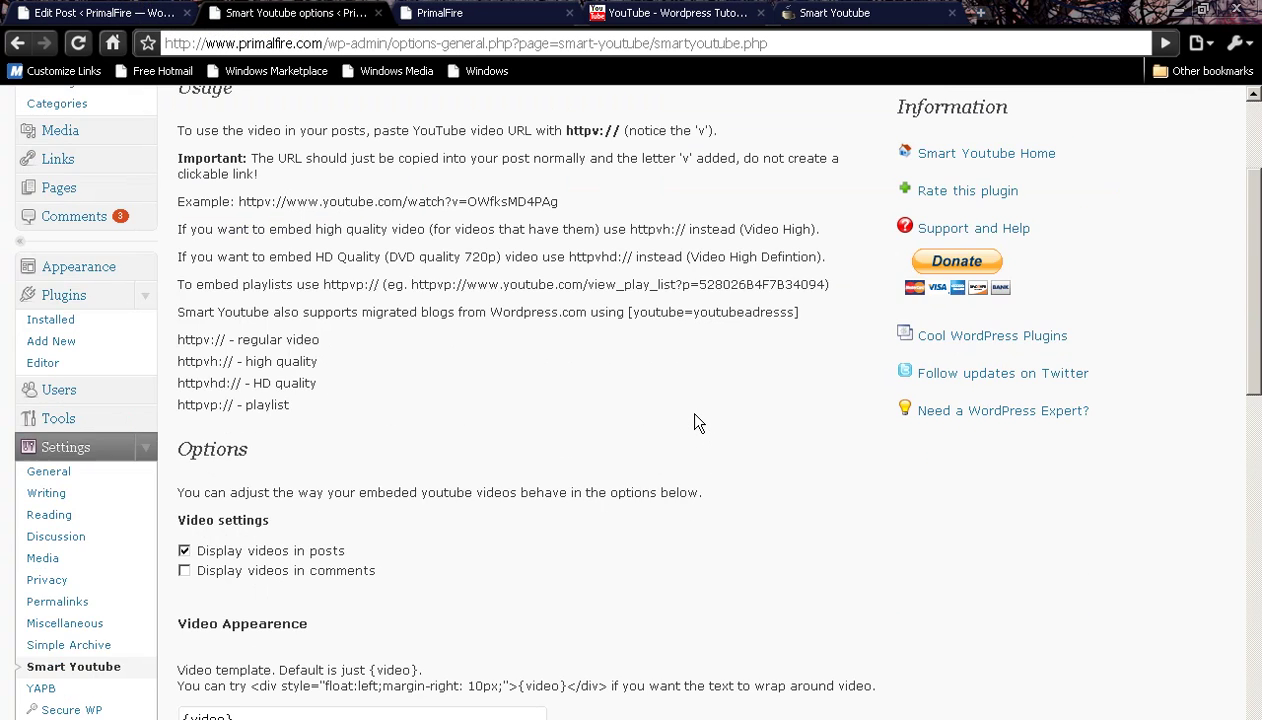
scroll(695, 416, up, 5)
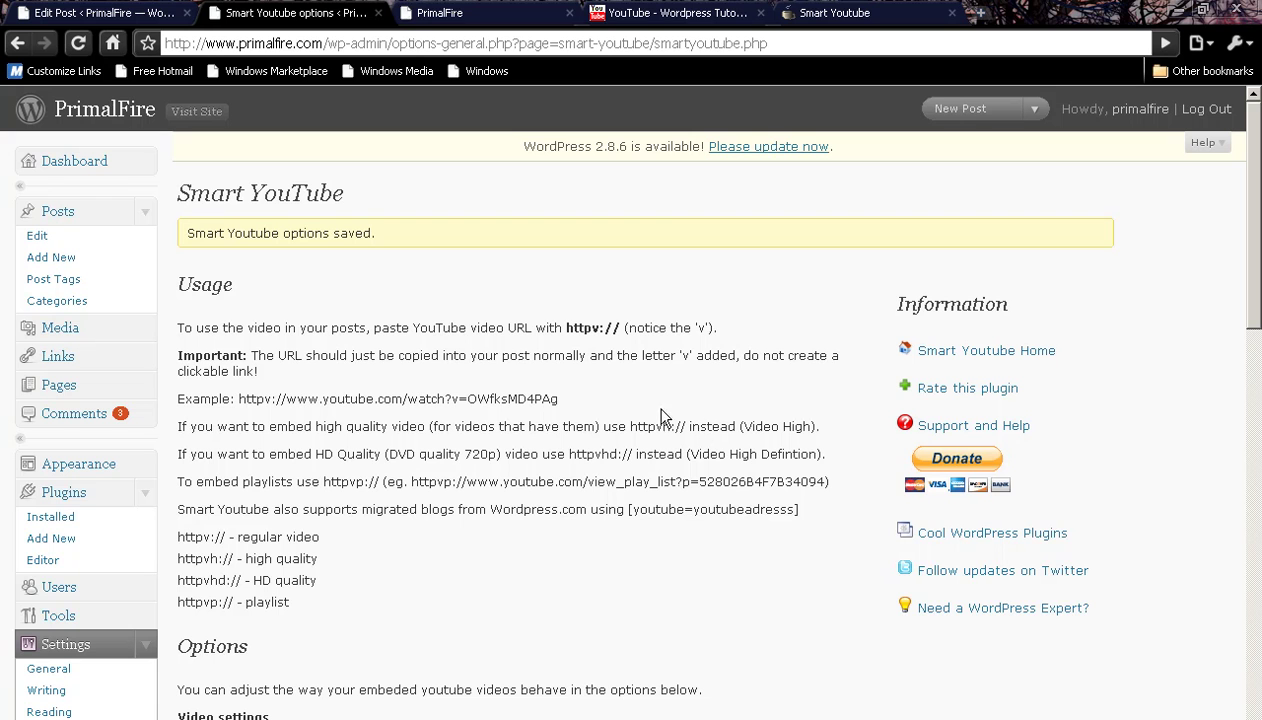